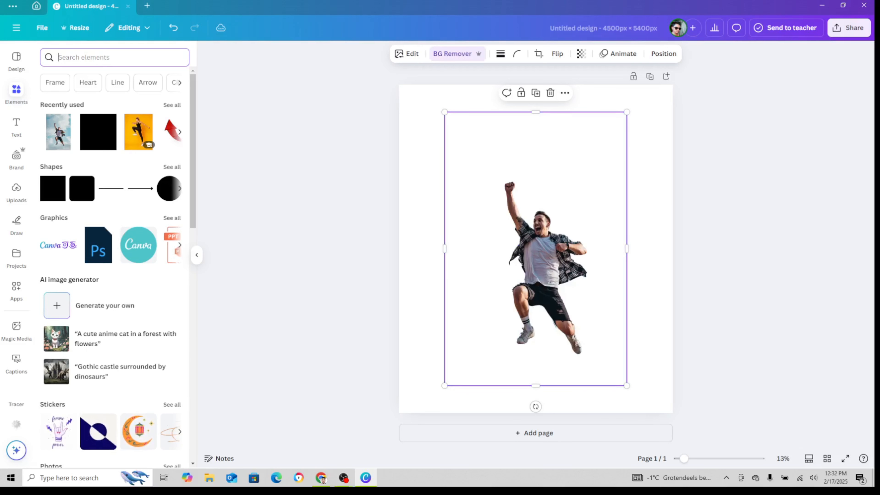
Duplicate the man cutout and turn the copy into a black silhouette using a Custom duotone with highlights #121212.
key(ctrl+d)
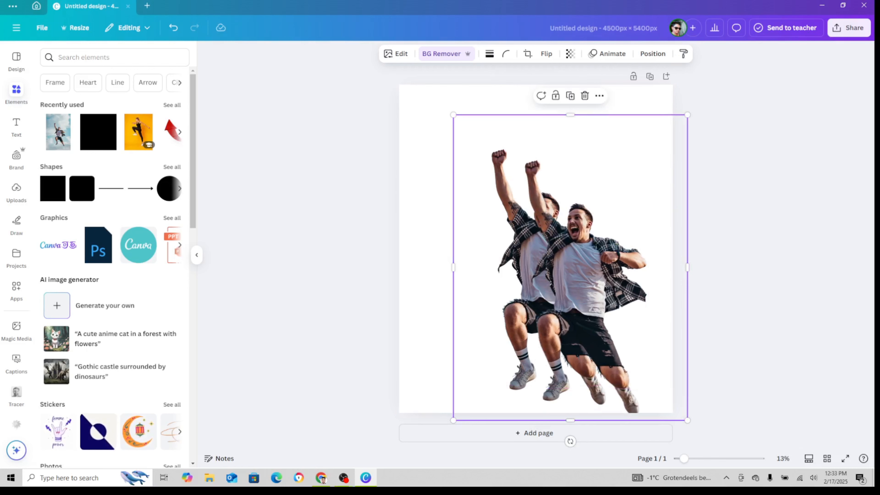
click(396, 53)
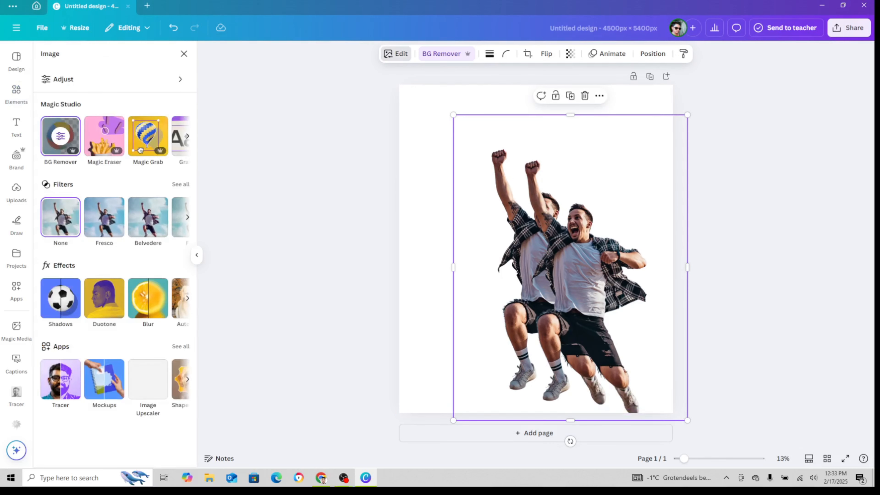
click(104, 298)
click(63, 155)
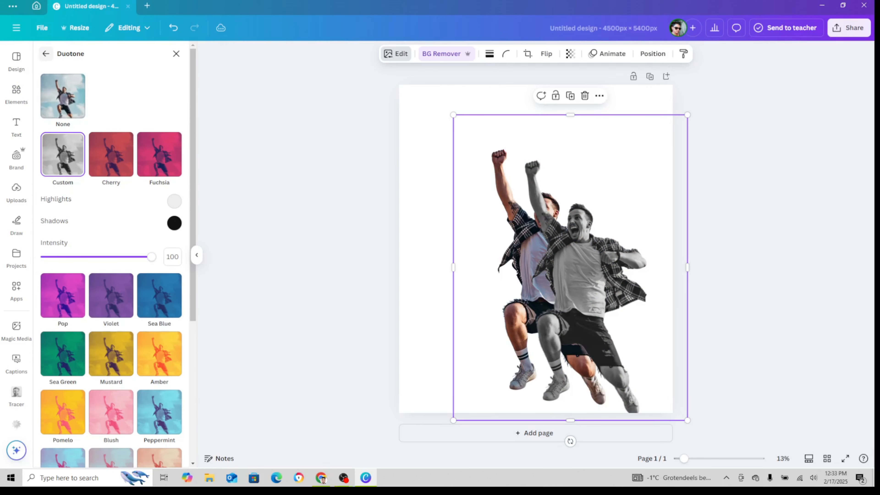
click(174, 201)
click(178, 266)
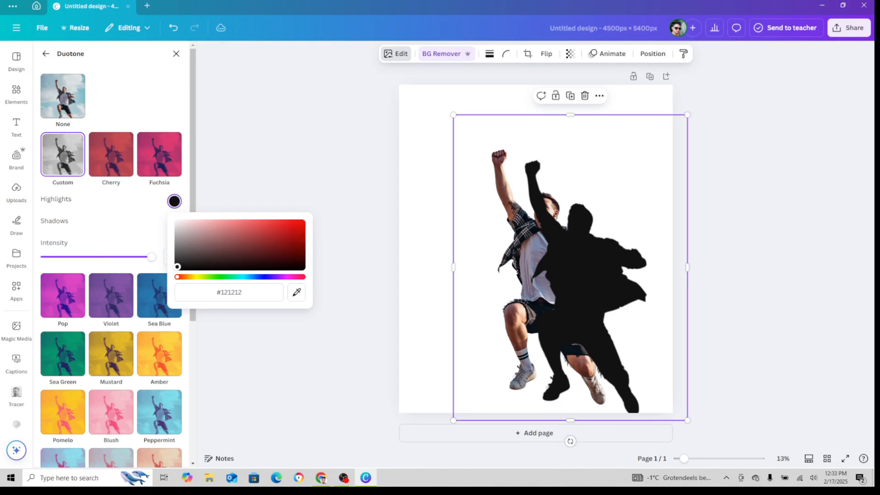
click(46, 54)
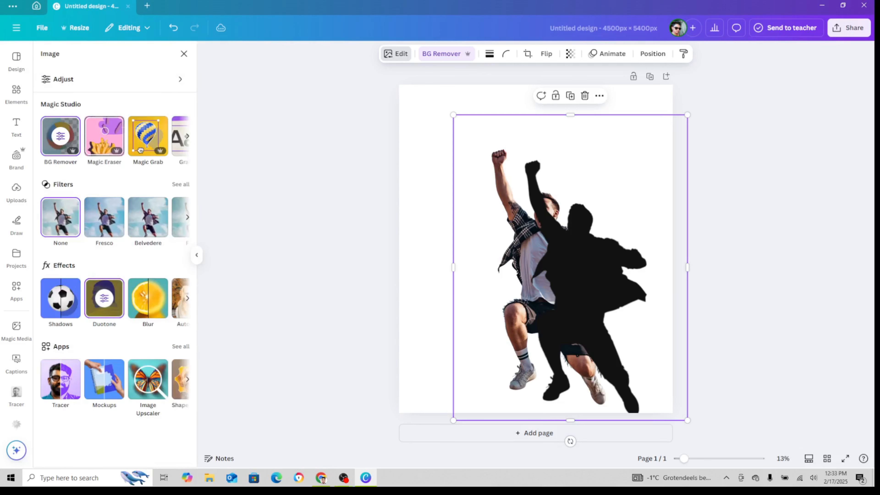
Blur the whole black silhouette with an intensity of 50.
click(148, 299)
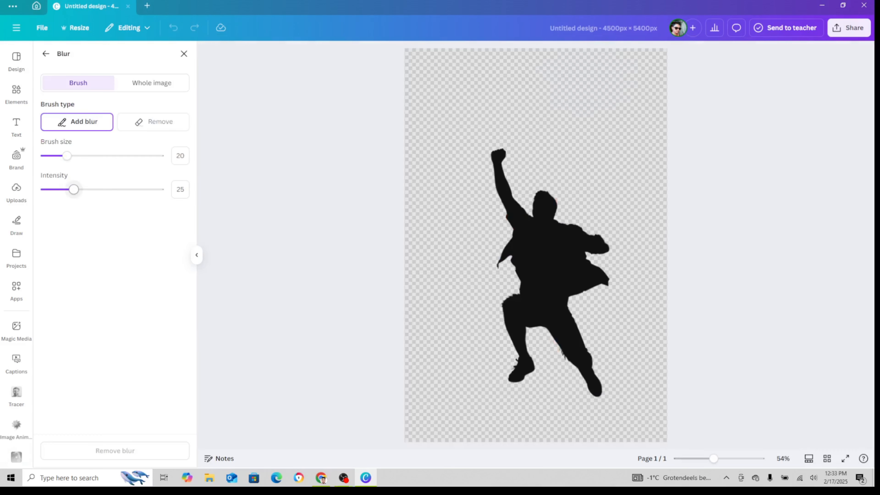
click(152, 82)
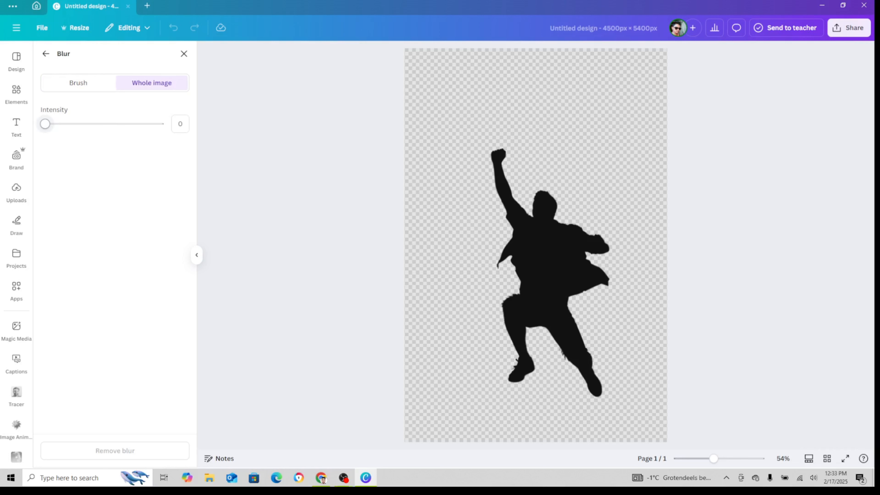
drag(45, 124, 116, 124)
key(Tab)
text(5)
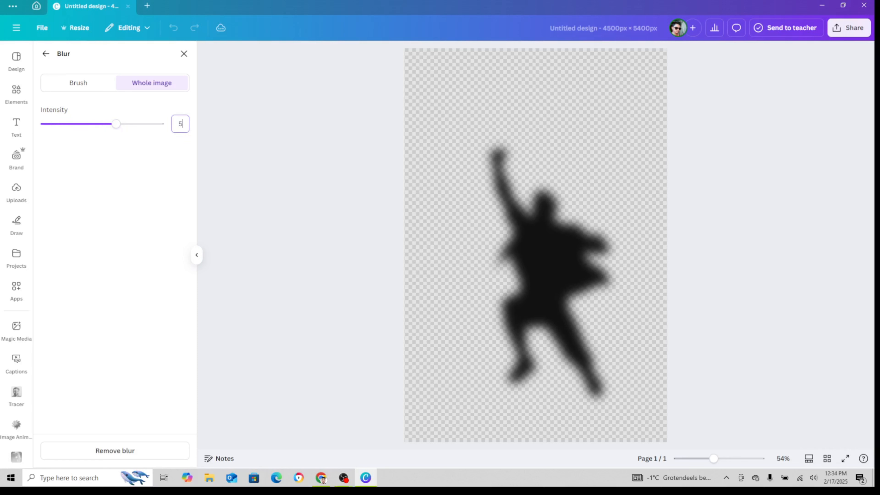
text(0)
key(Return)
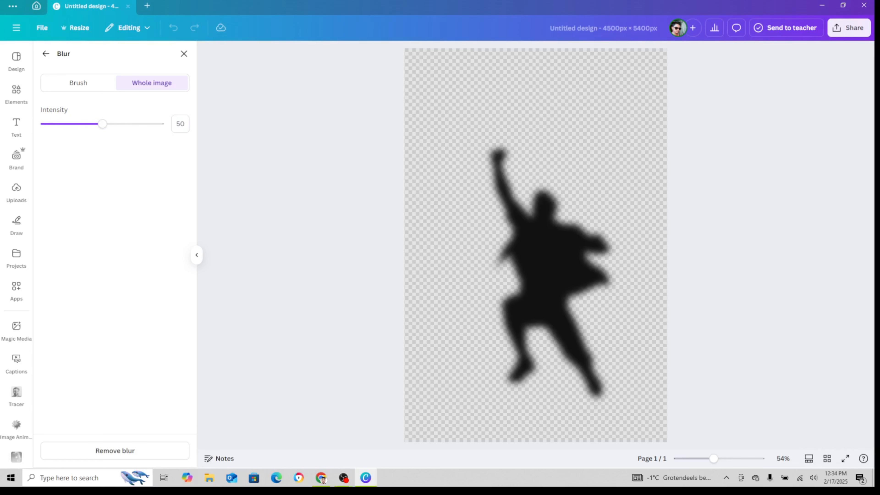
click(46, 53)
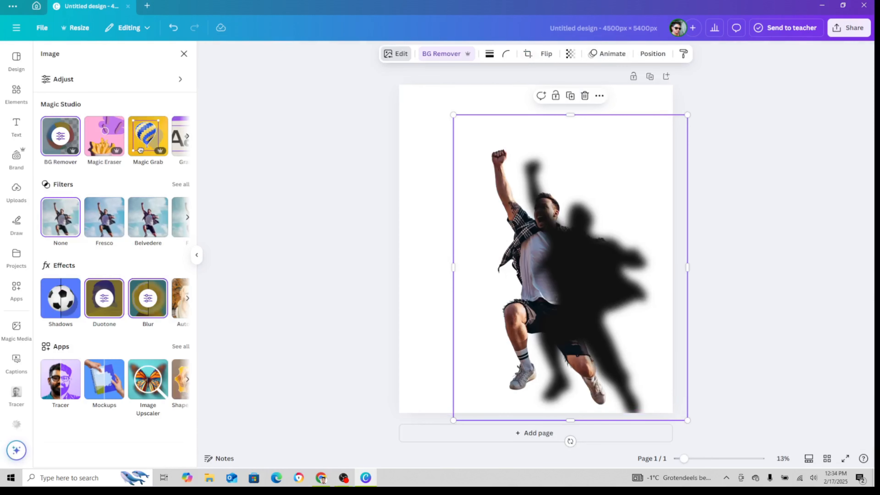
Set the blurred silhouette's transparency value to 55.
click(570, 54)
drag(593, 91, 562, 90)
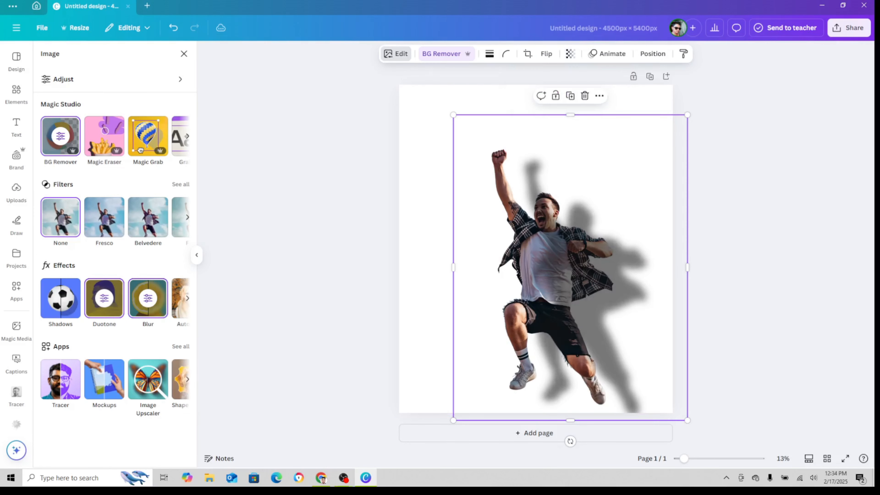
click(16, 93)
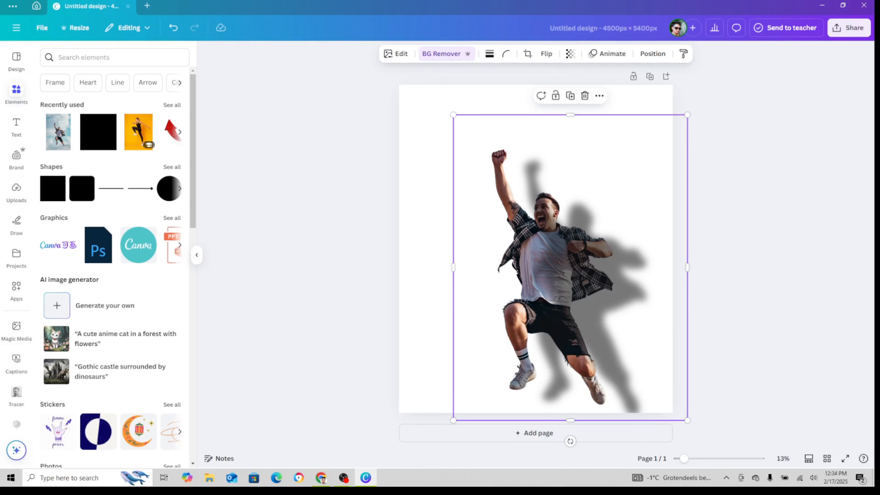
click(570, 53)
click(612, 91)
text(5)
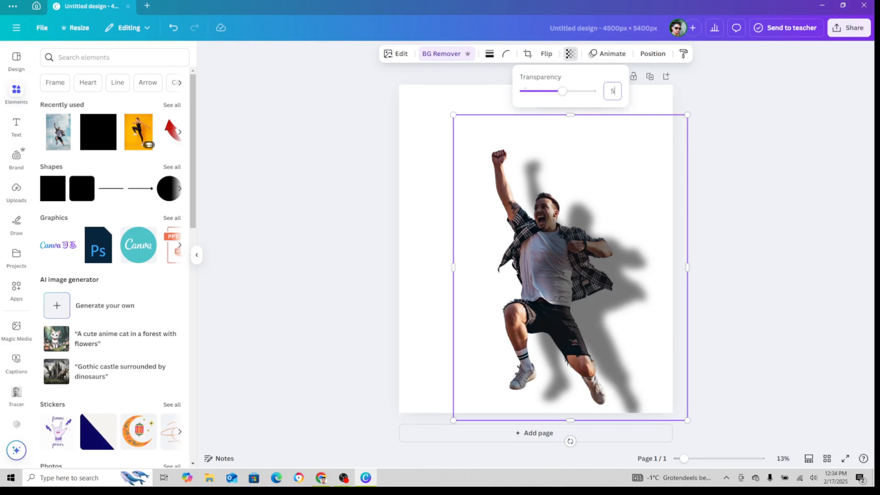
text(5)
Move the blurred silhouette up and left until it lines up with the man's figure as a soft shadow around him.
click(585, 305)
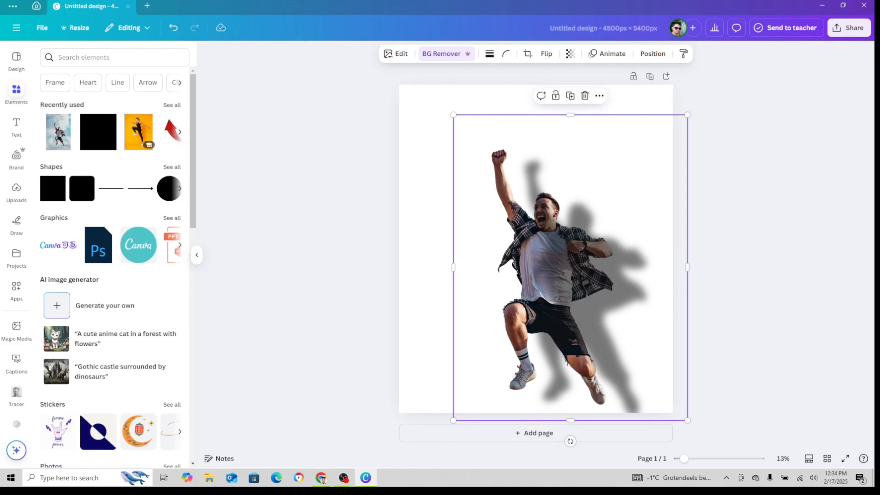
drag(585, 305, 564, 294)
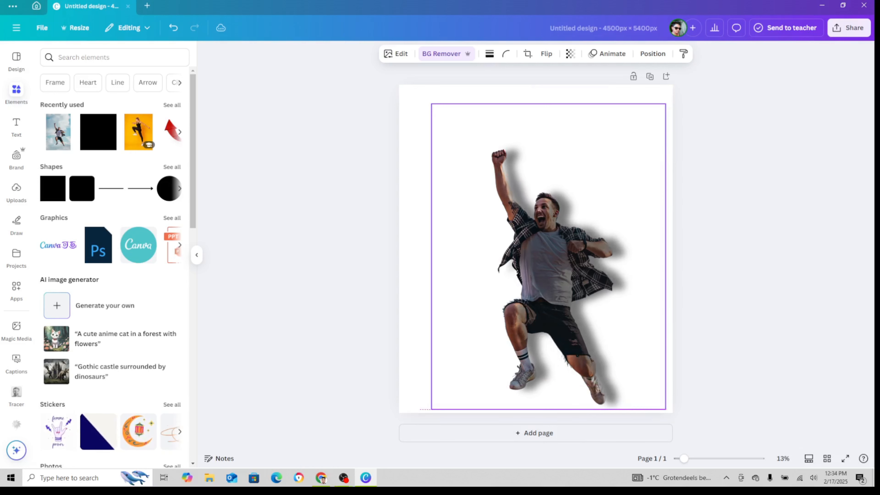
click(414, 249)
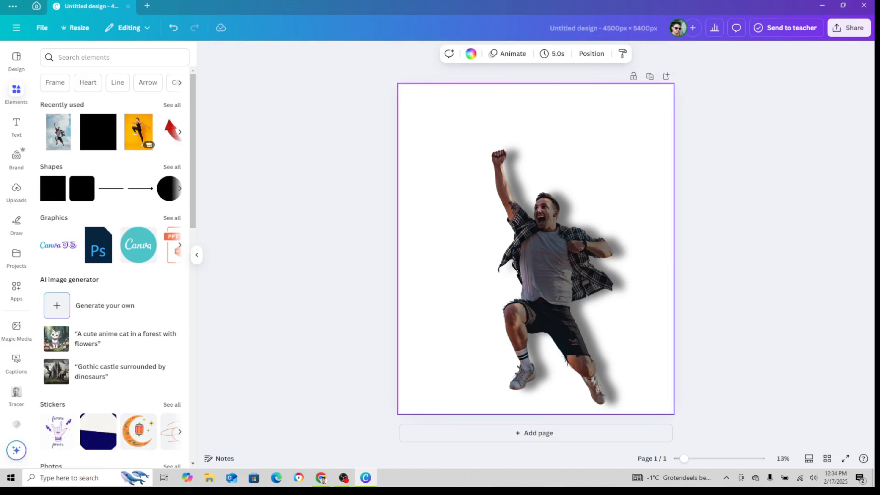
drag(553, 278, 542, 273)
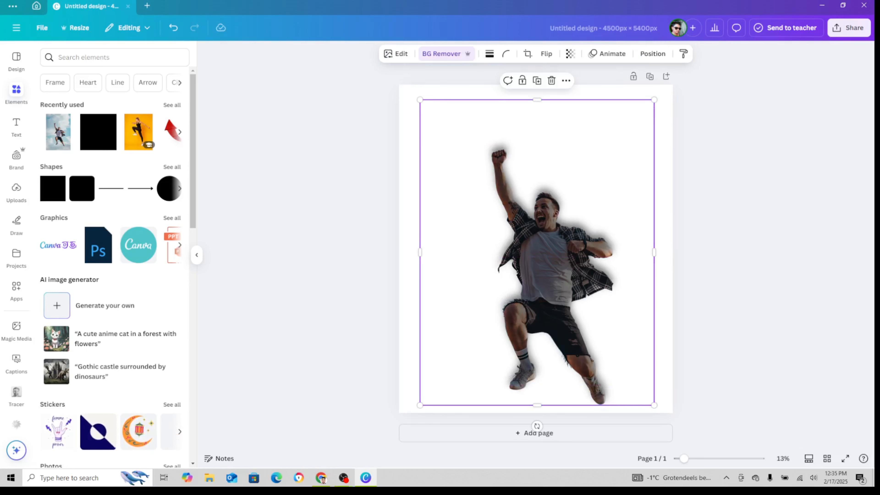
click(664, 256)
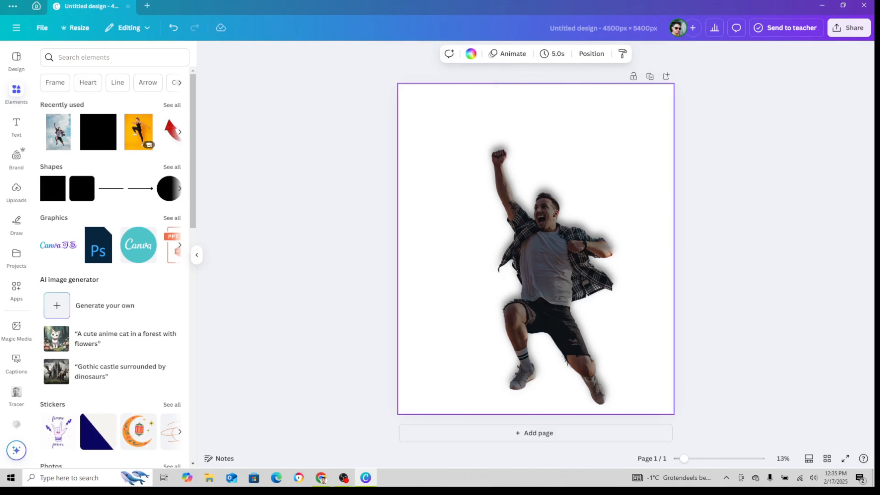
Add a heading to the page and set its text to "J".
click(16, 125)
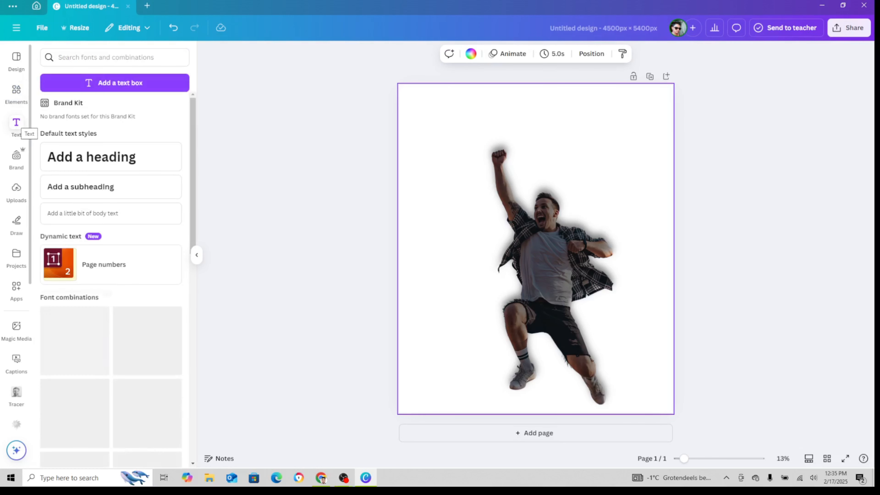
click(111, 156)
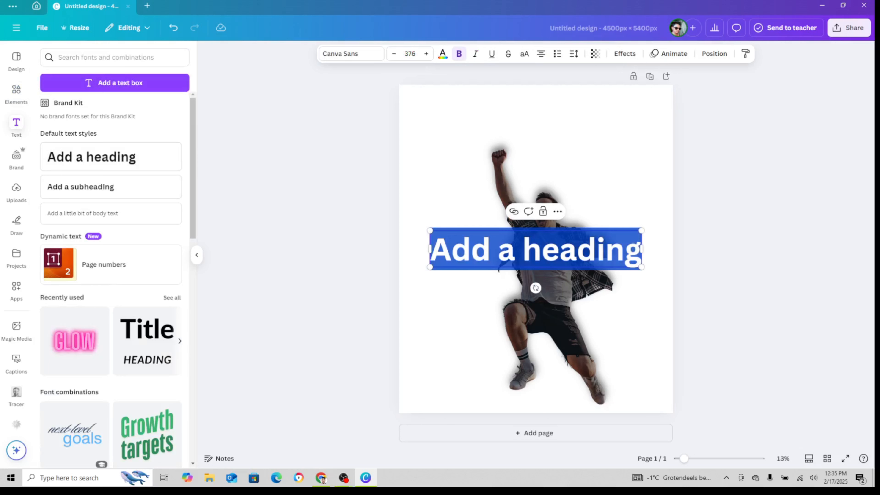
text(J)
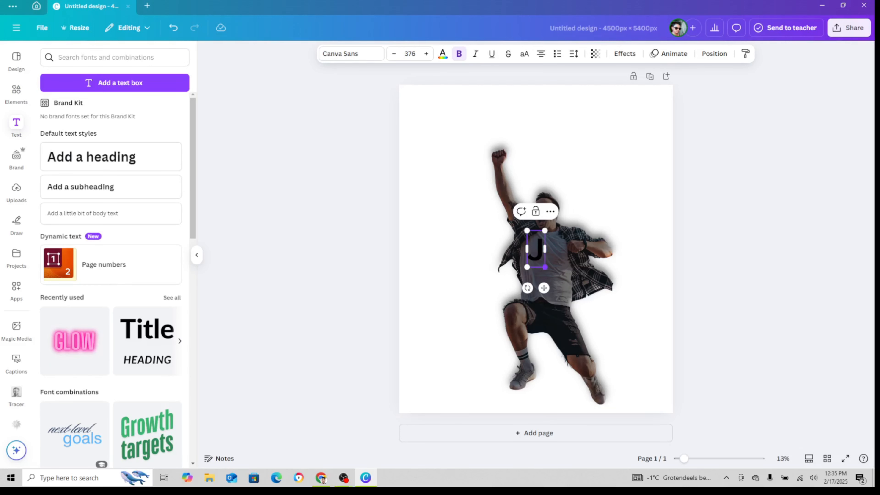
Enlarge the J to a font size of about 1821 and place it to the left of the man's torso.
drag(545, 267, 583, 346)
click(565, 291)
click(608, 298)
drag(567, 292, 518, 286)
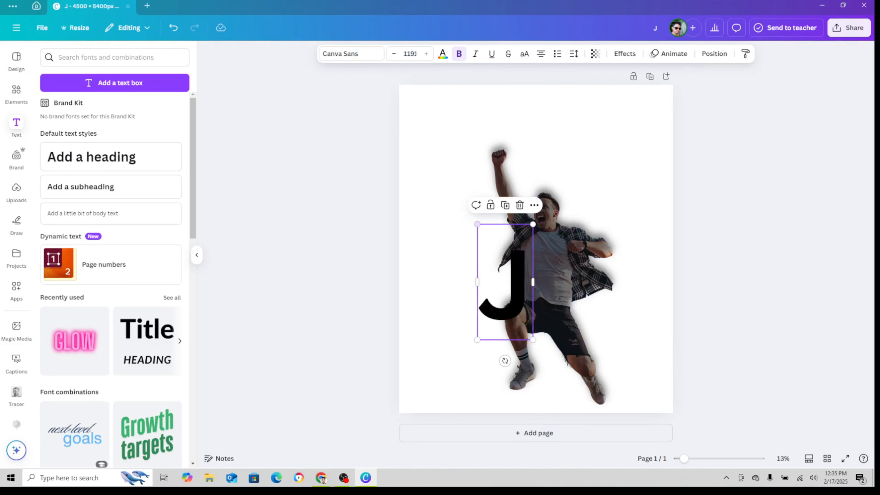
drag(478, 225, 448, 164)
drag(503, 257, 500, 296)
Set the J's font to Anton and shift the letter slightly left beside the man.
click(350, 54)
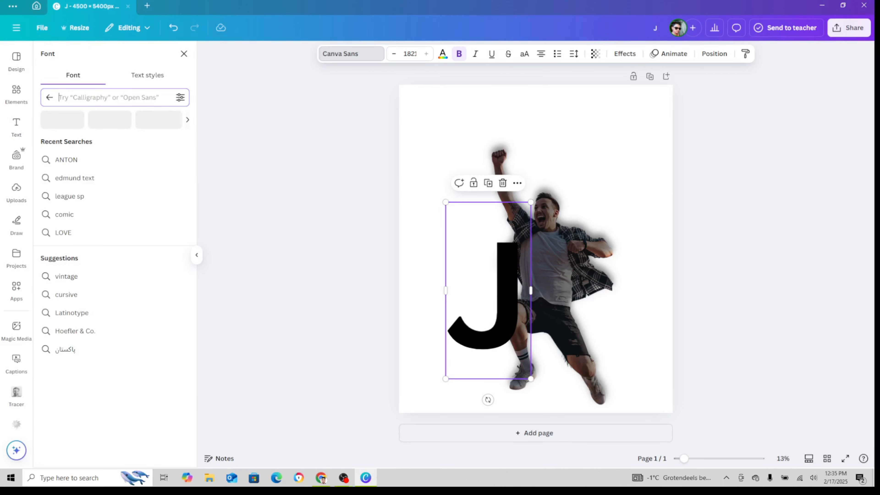
click(66, 160)
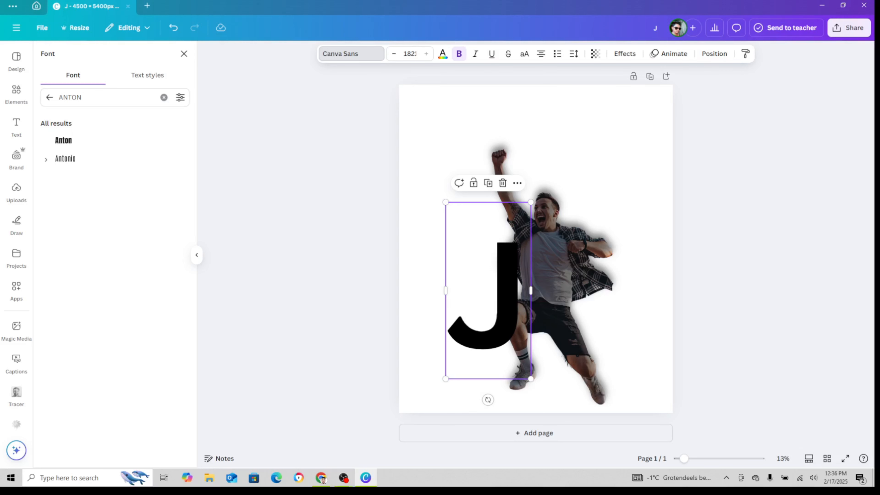
click(410, 53)
click(351, 54)
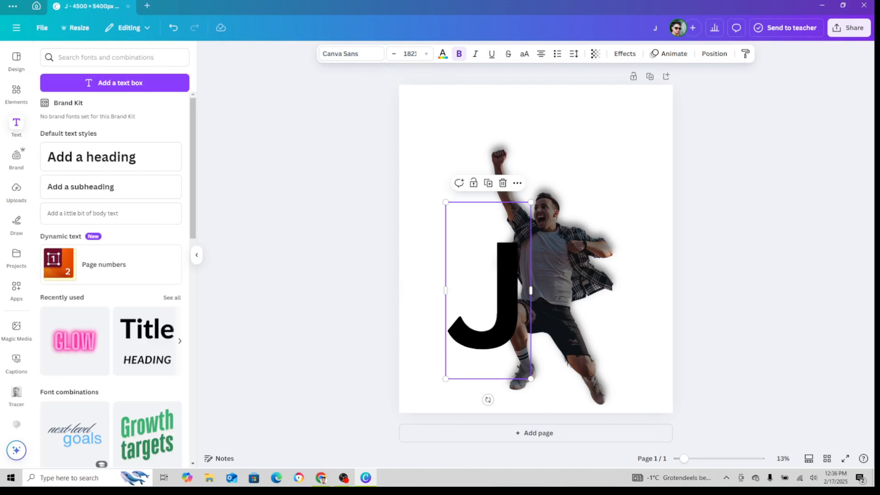
click(488, 290)
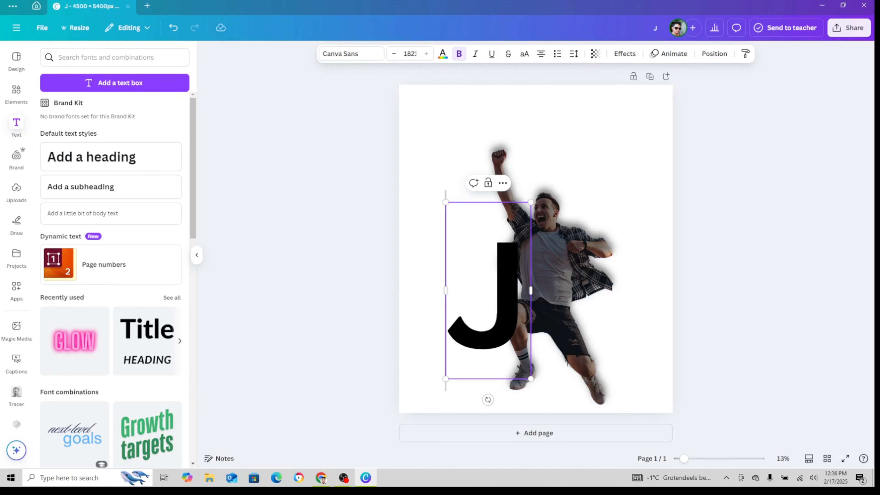
click(352, 54)
click(63, 141)
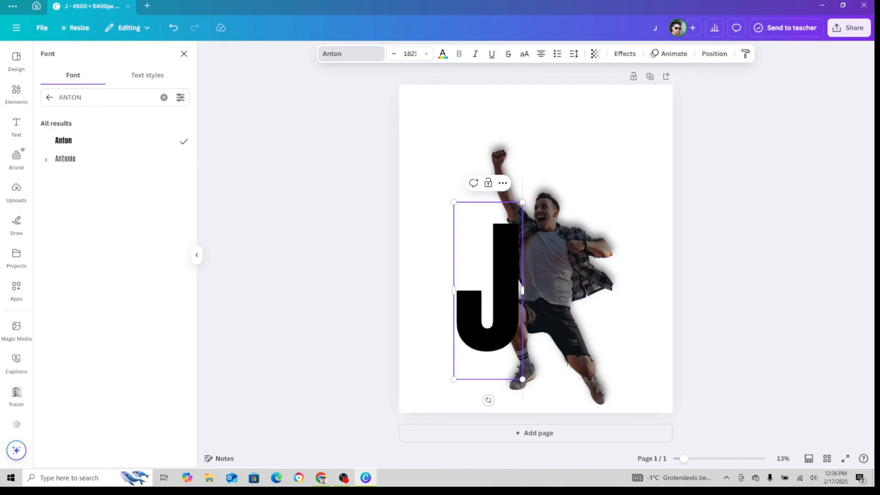
click(427, 270)
drag(488, 291, 475, 292)
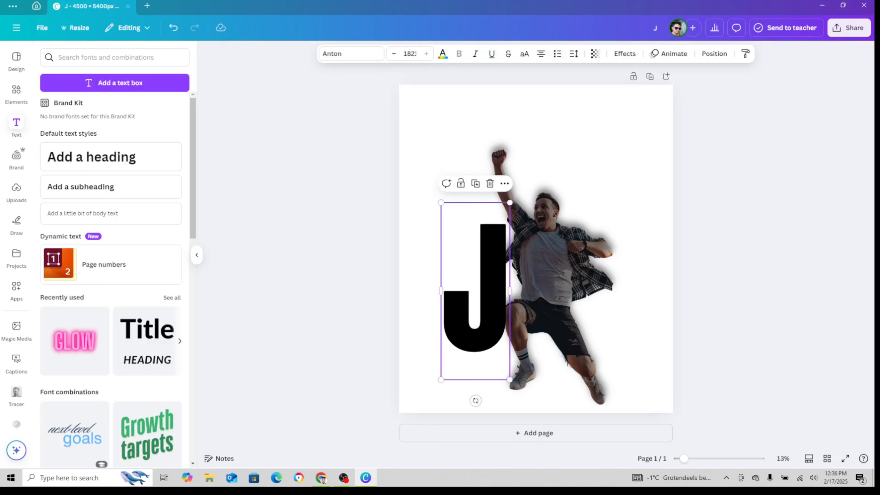
click(443, 53)
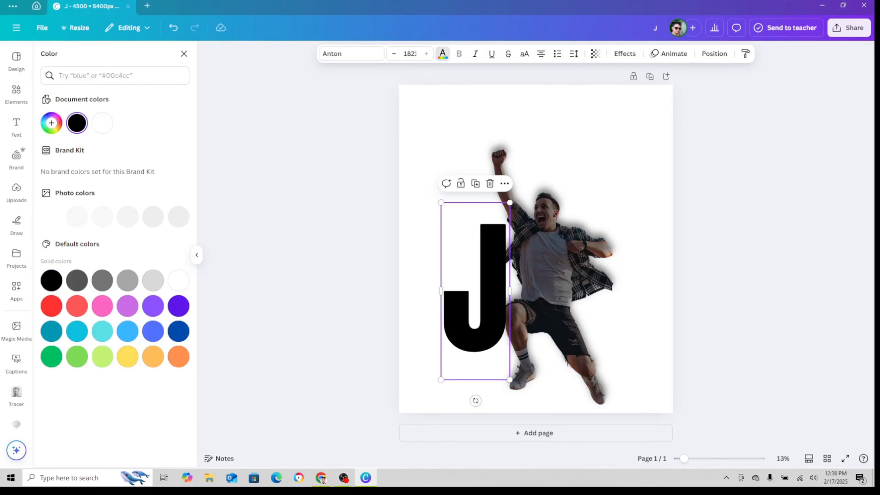
click(491, 292)
click(426, 270)
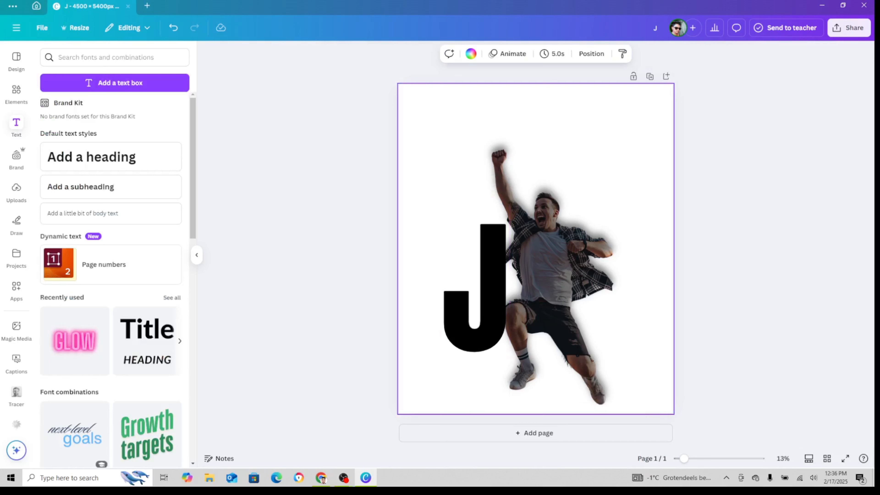
click(490, 292)
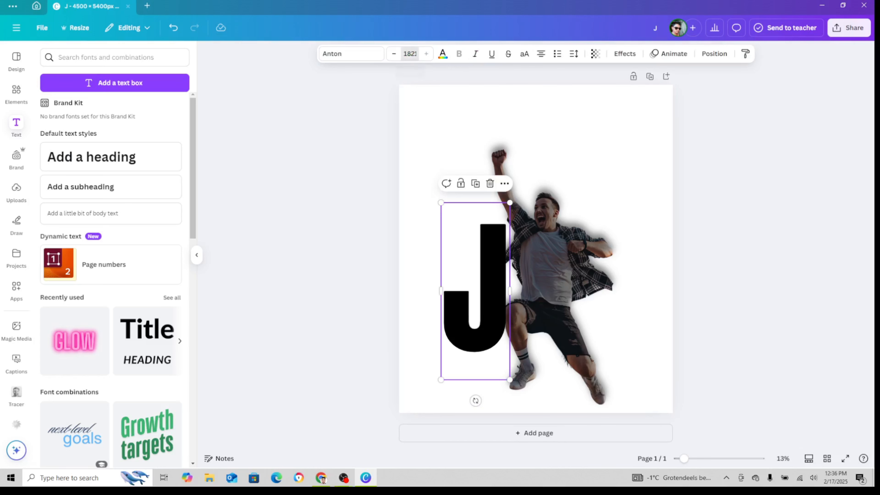
Enlarge the J until its top reaches the man's head level, keeping it close to his left side on the page.
click(410, 54)
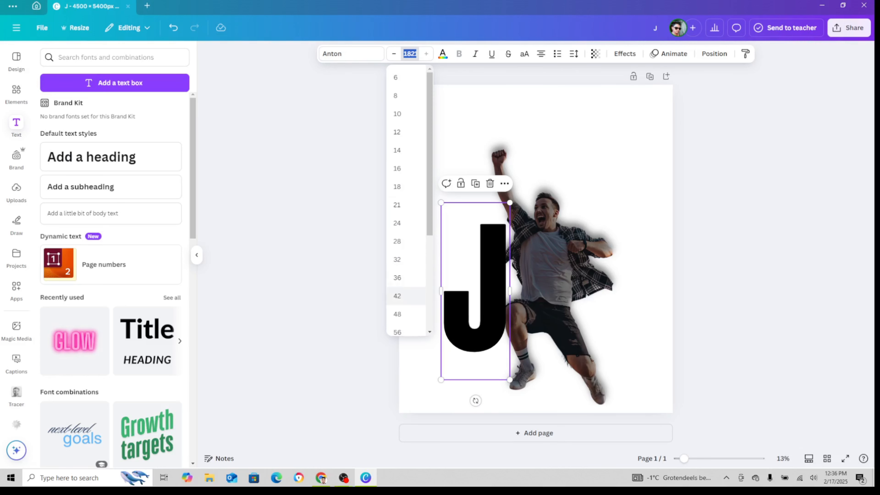
click(374, 301)
click(461, 310)
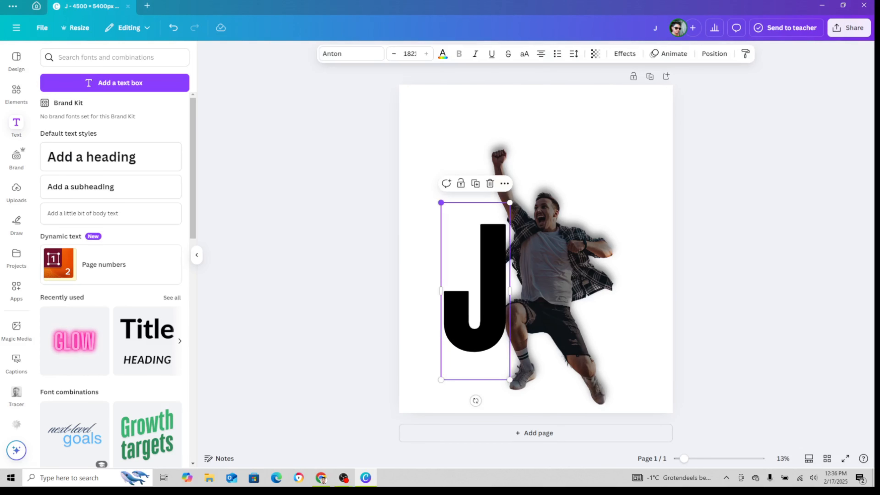
drag(441, 202, 433, 183)
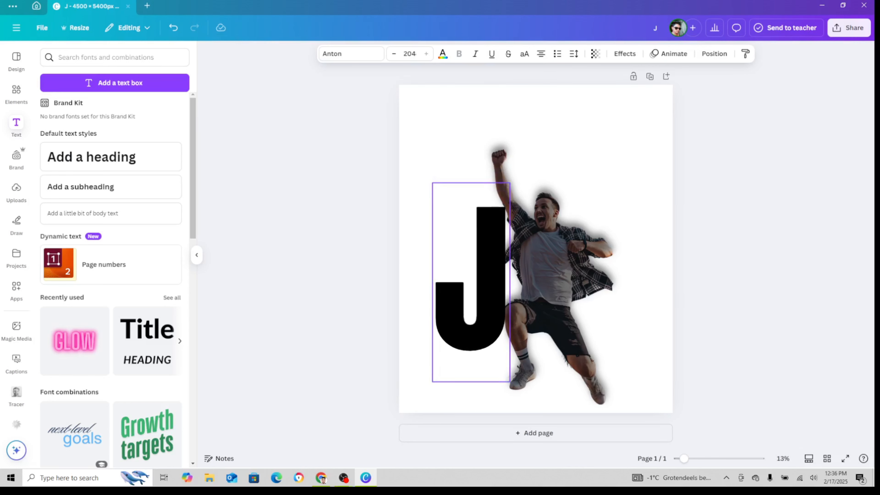
click(452, 299)
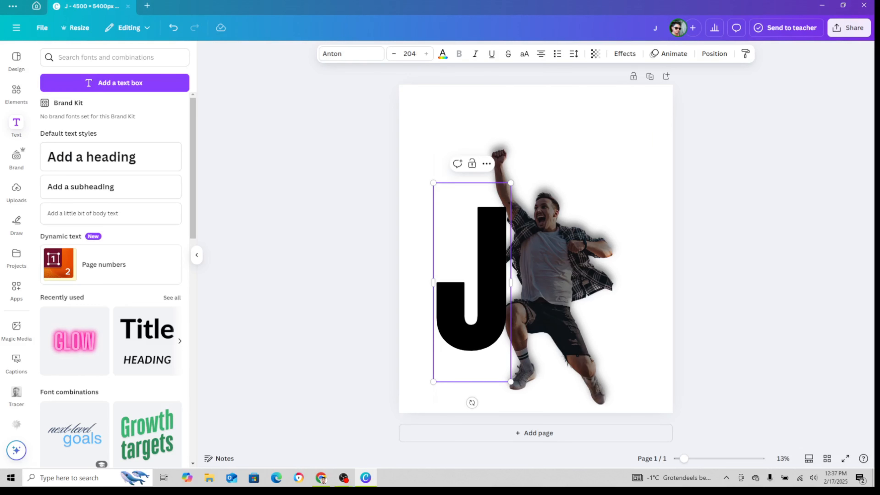
Recolor the letter J with the solid orange from the default colors.
click(443, 53)
click(179, 356)
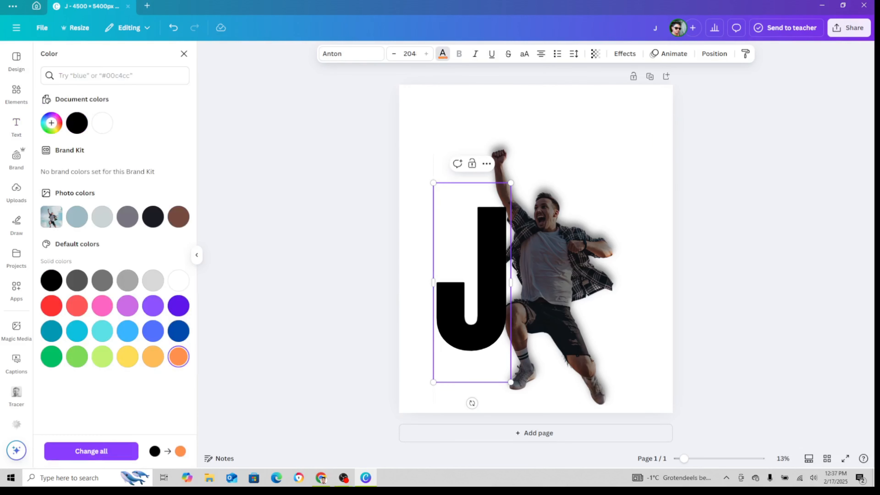
click(490, 274)
click(447, 138)
click(490, 250)
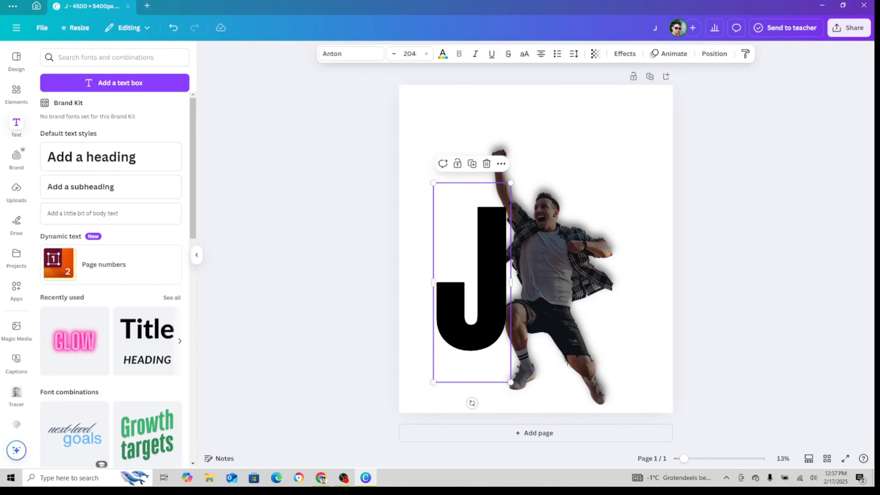
click(443, 53)
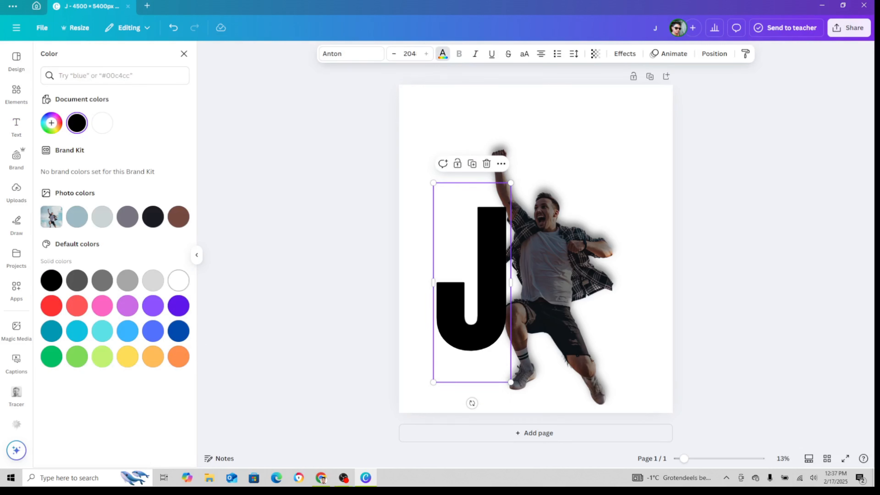
click(179, 356)
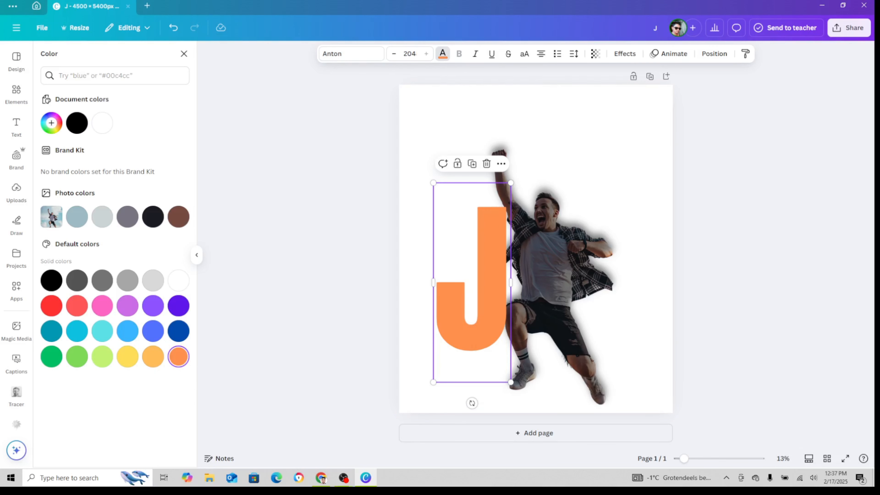
click(492, 277)
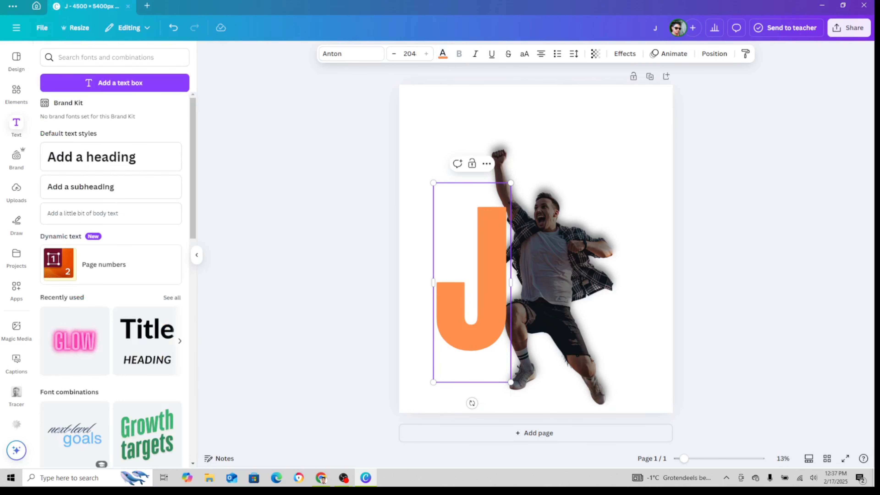
click(443, 53)
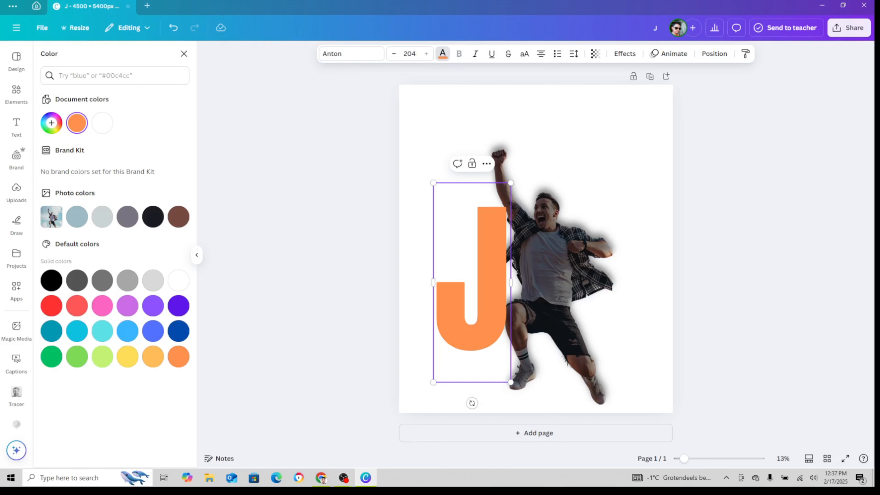
Give the J a Shadow effect with transparency 81 and a black shadow color.
click(624, 54)
click(111, 105)
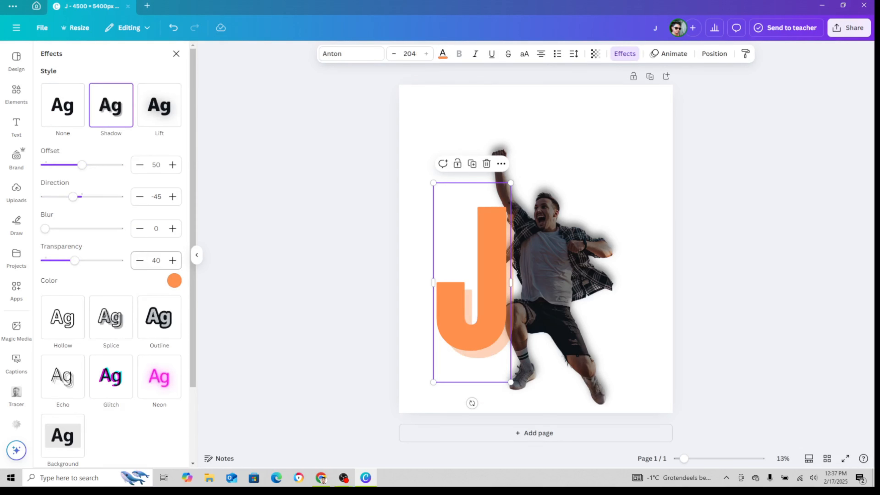
drag(75, 261, 105, 261)
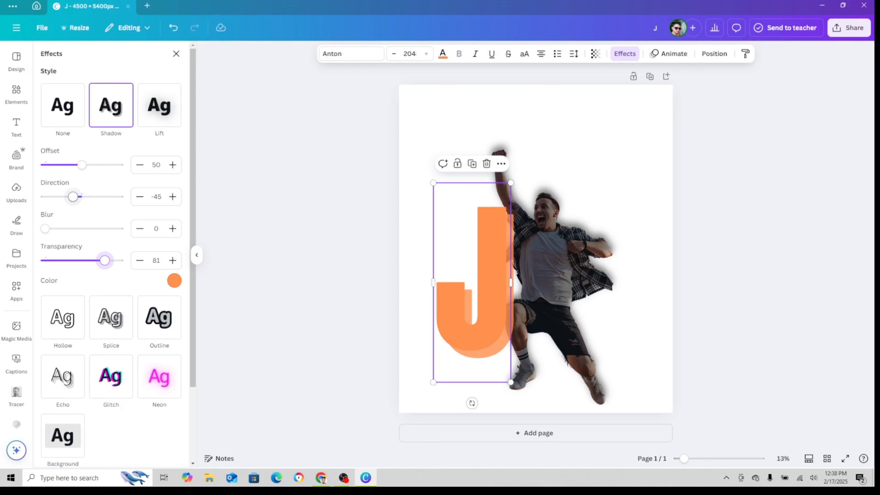
click(174, 280)
click(48, 204)
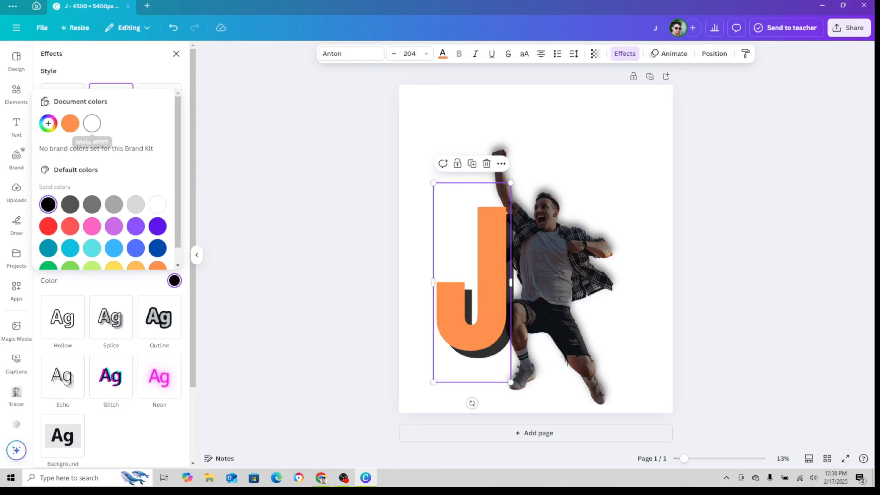
Soften the J's shadow by setting its direction to -87 and its blur to 53.
scroll(73, 136, down, 2)
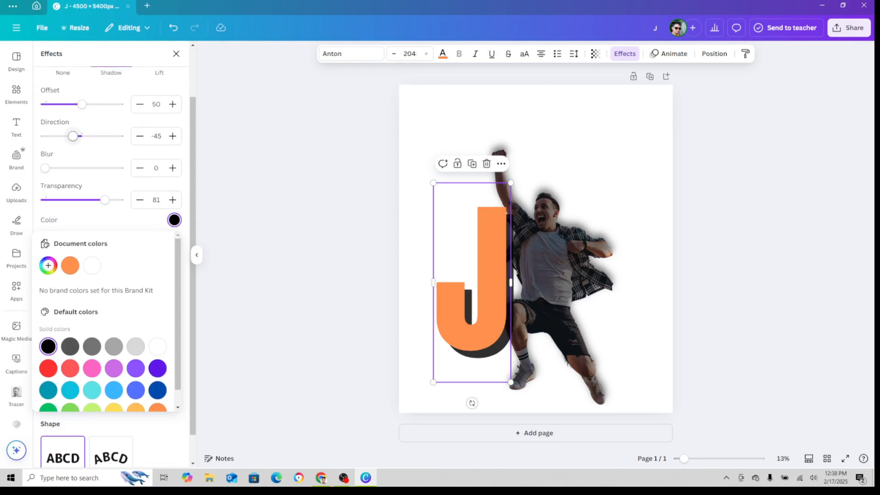
drag(73, 136, 64, 136)
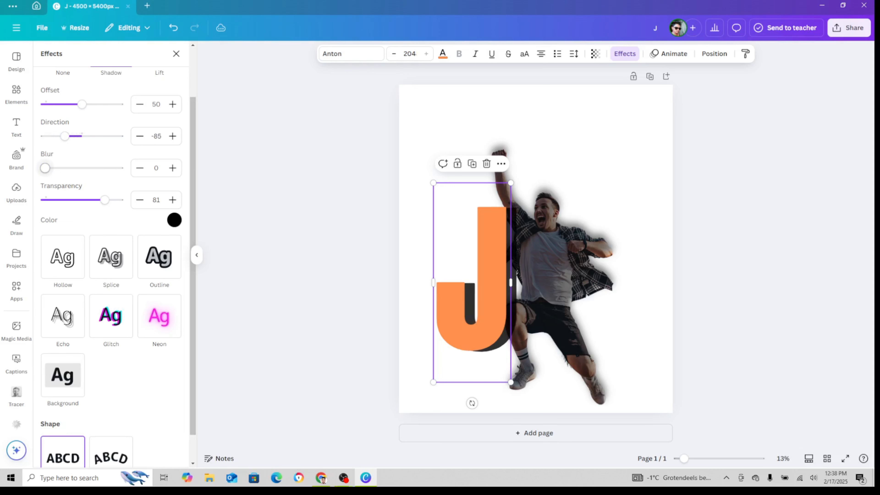
drag(45, 168, 85, 167)
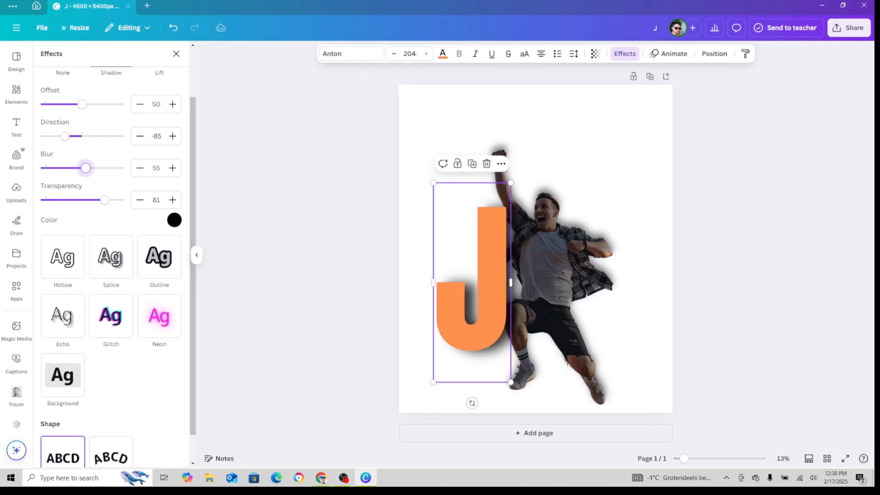
click(139, 168)
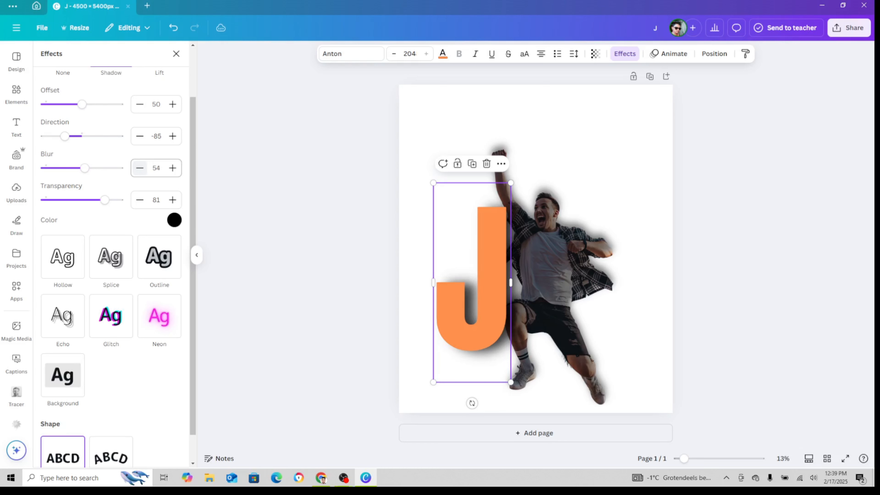
click(140, 168)
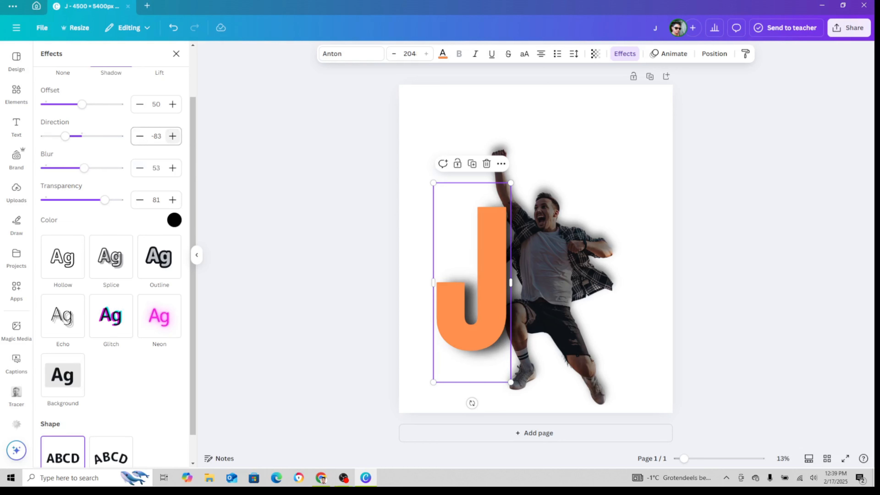
click(139, 137)
click(140, 137)
click(139, 136)
click(140, 136)
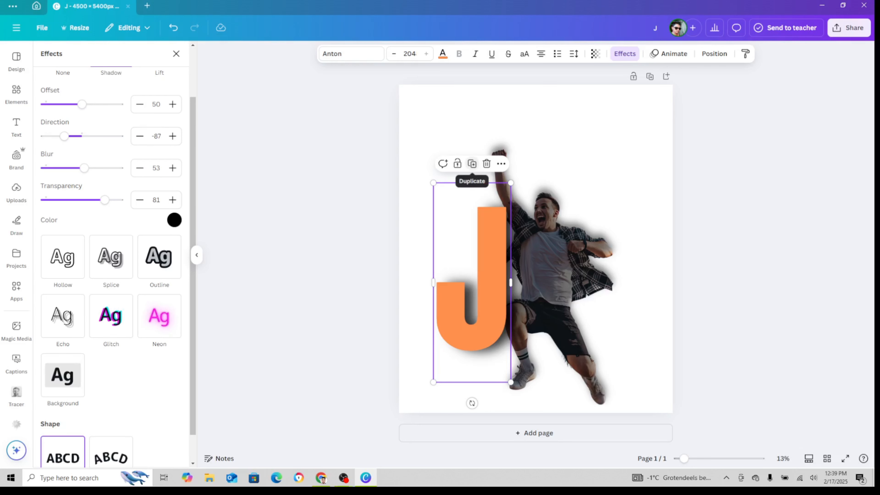
Duplicate the J and shrink the copy to a font size of about 978, placing it directly right of the original's lower half.
click(472, 163)
drag(478, 394, 512, 310)
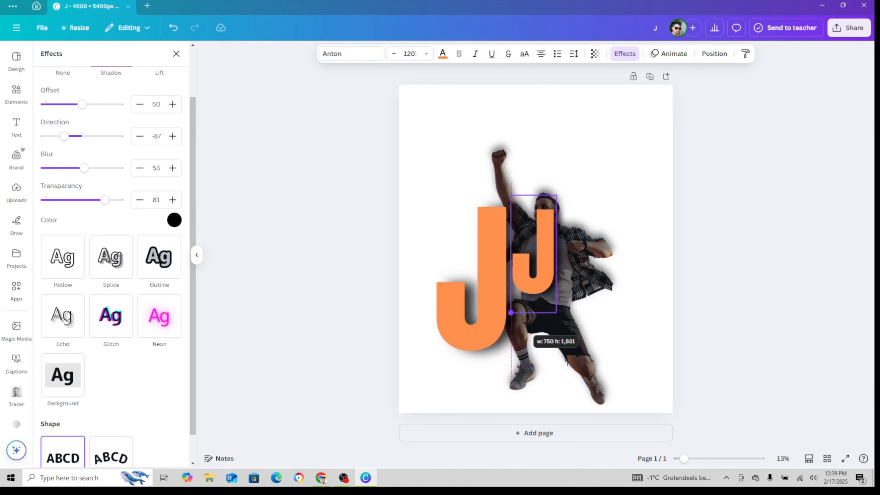
drag(537, 269, 525, 336)
drag(499, 377, 507, 358)
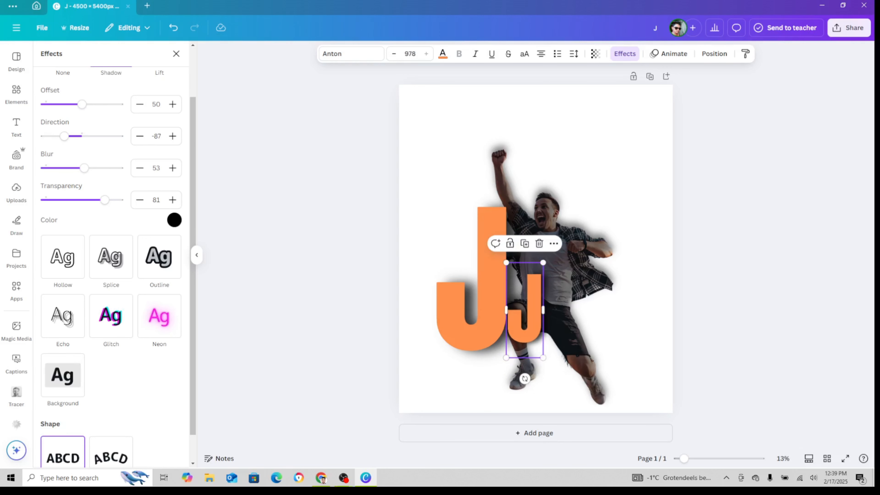
Change the small copy's text to "U", reduce it to a font size of about 851 and place it against the J's right edge.
double_click(526, 315)
text(U)
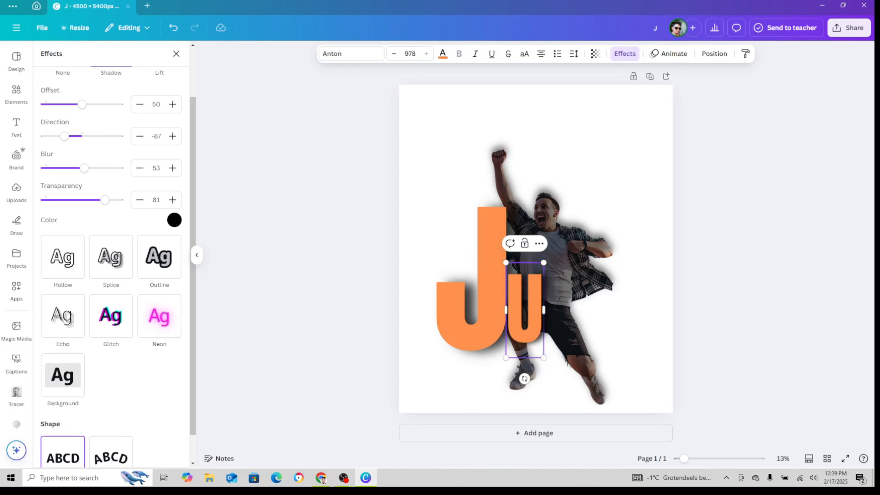
drag(511, 345, 510, 345)
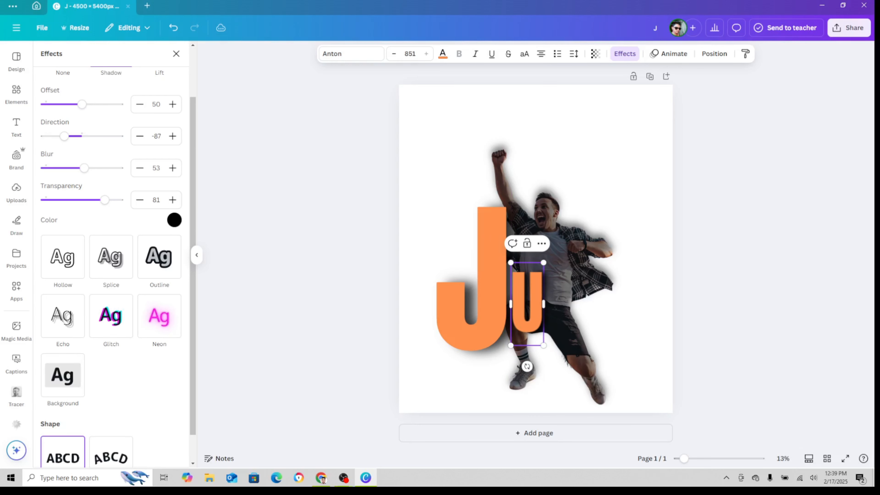
click(501, 302)
drag(528, 304, 521, 311)
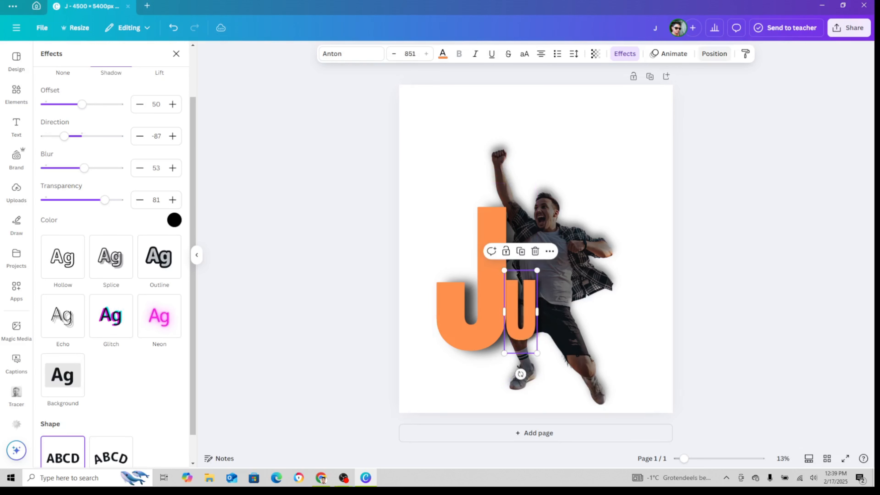
Move the U's layer directly below the J so the J's shadow falls on it.
click(714, 53)
click(153, 75)
drag(55, 137, 54, 163)
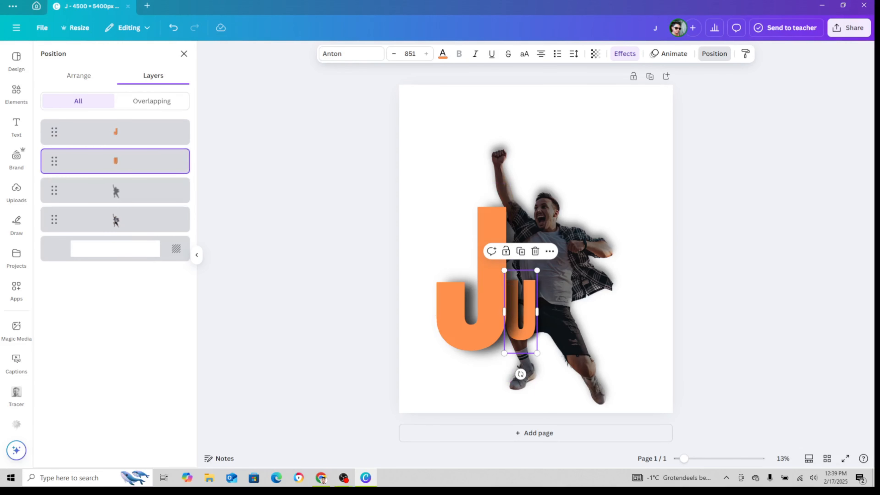
Nudge the U slightly up and enlarge the J toward its lower left, keeping its right edge beside the U.
drag(524, 311, 523, 305)
click(489, 305)
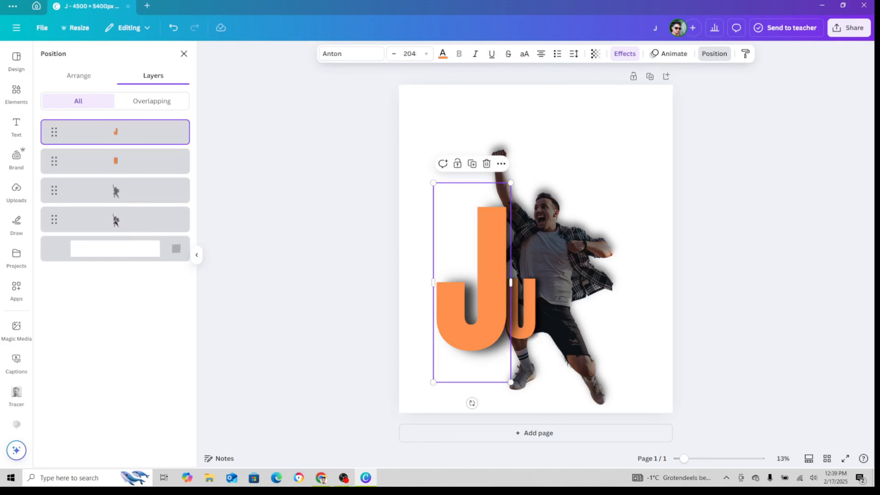
drag(433, 383, 424, 404)
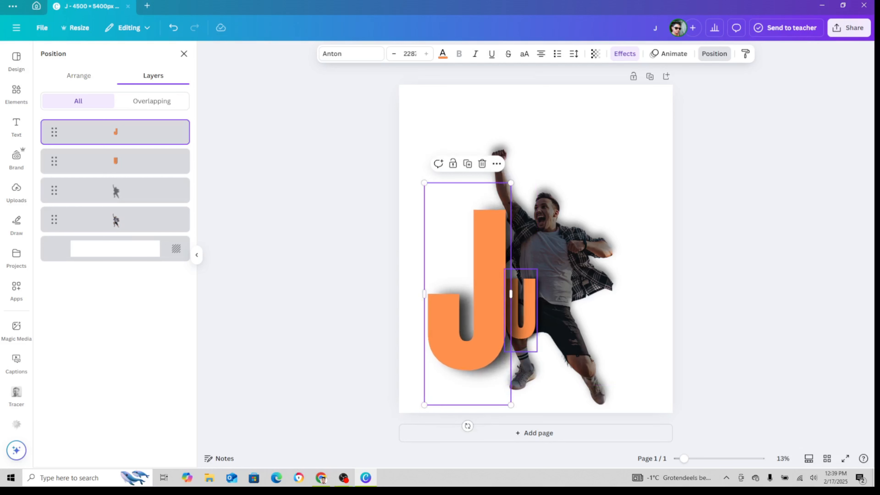
Duplicate the U, place the copy to its right and change its text to "M".
drag(529, 308, 558, 310)
click(520, 253)
double_click(557, 311)
text(M)
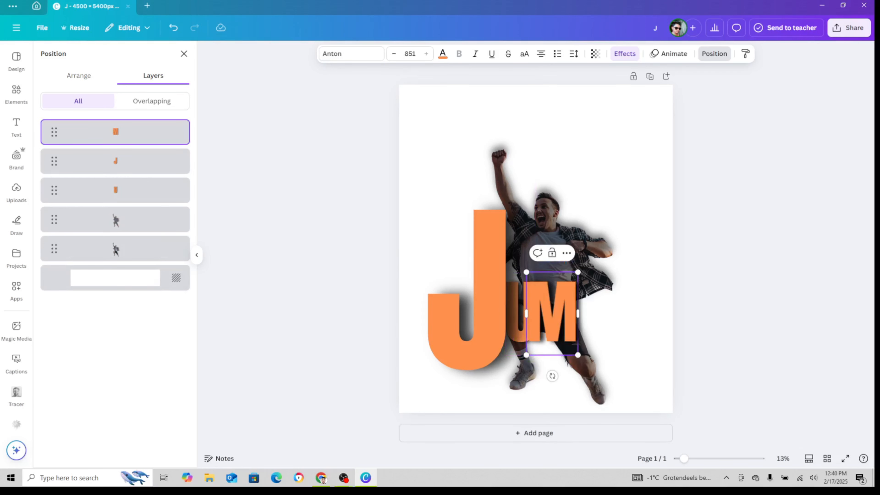
Move the M's layer directly below the U in the layer order.
click(599, 278)
click(554, 312)
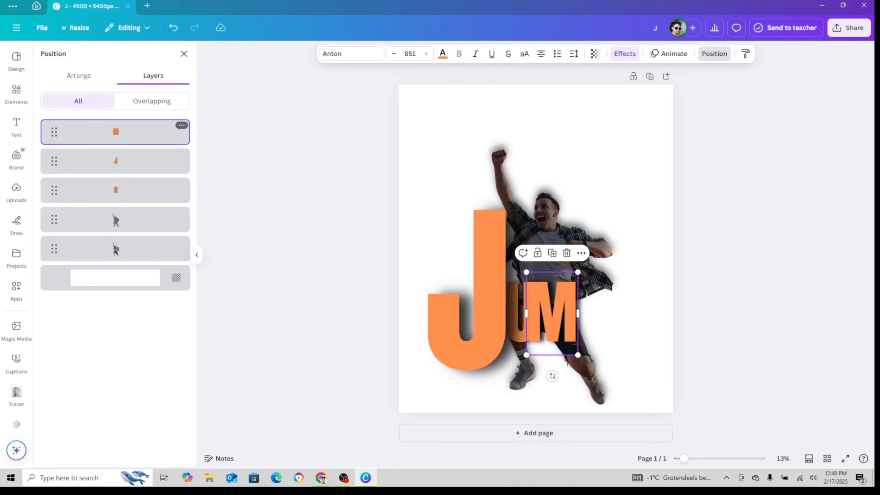
drag(115, 132, 115, 190)
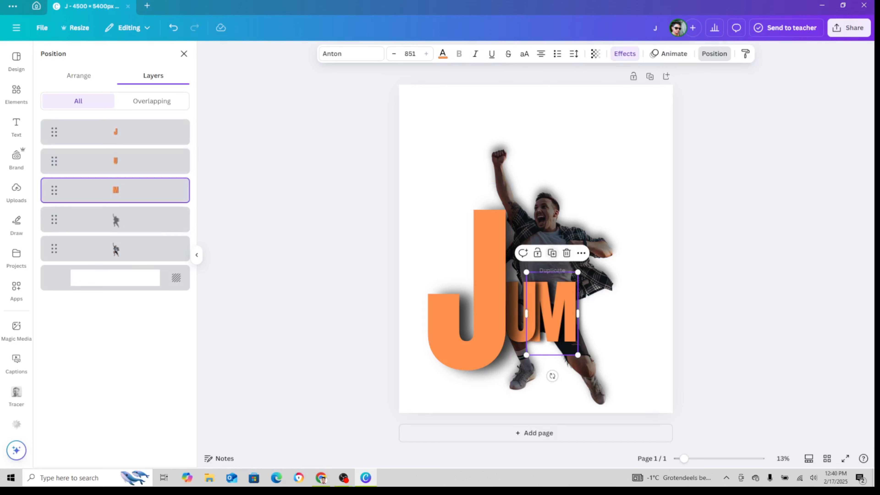
Duplicate the M, place the copy to its right and change its text to "P".
click(553, 253)
drag(556, 313, 597, 310)
double_click(597, 311)
text(P)
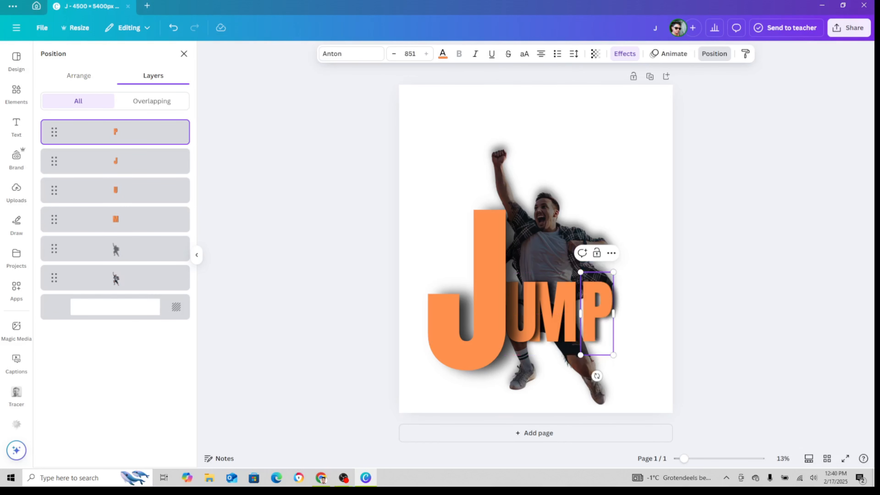
Move the P's layer directly below the M and shift the P left, close against the M.
drag(115, 132, 119, 220)
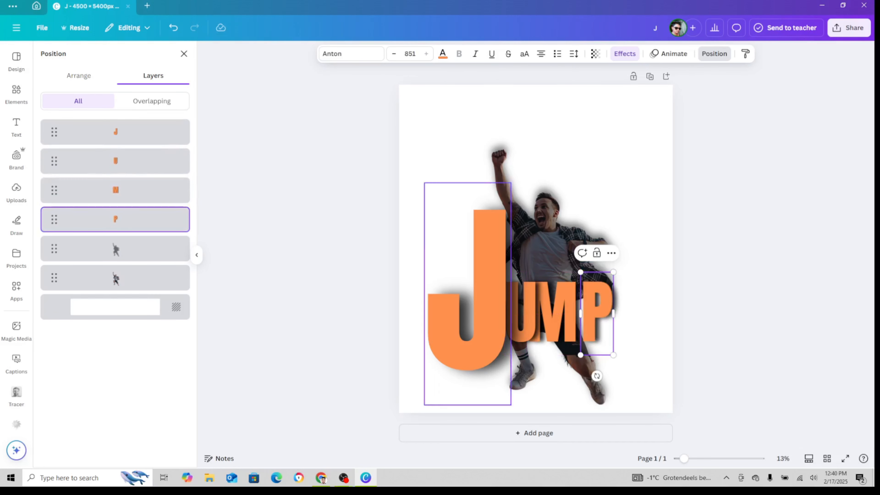
click(597, 312)
click(625, 322)
drag(597, 313, 590, 313)
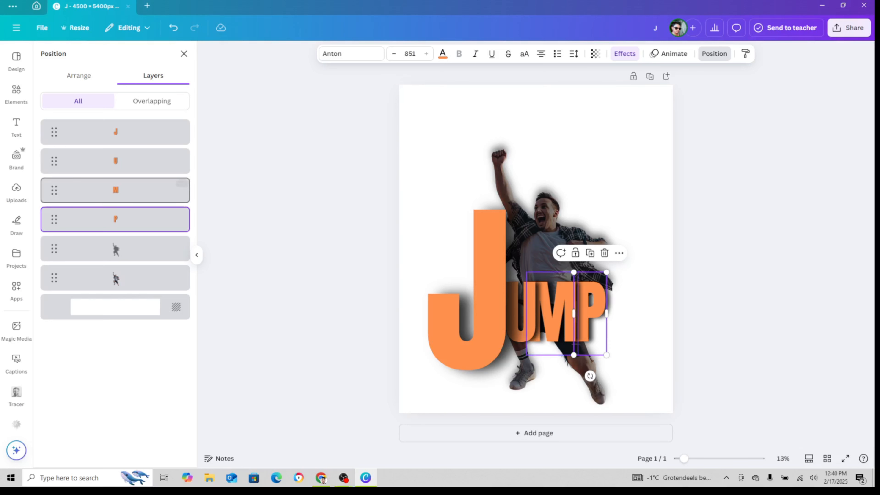
Duplicate the sharp man cutout in front of the letters and crop its lower part away down to the top edge of "UMP".
click(114, 277)
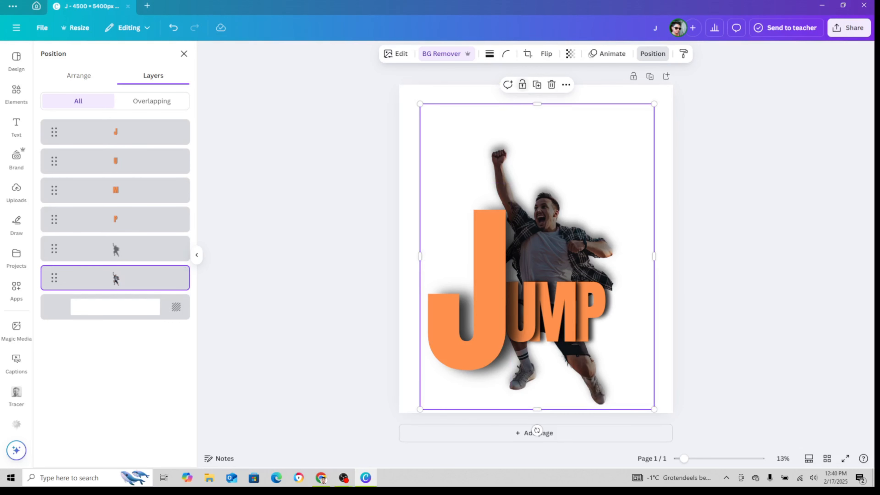
click(537, 85)
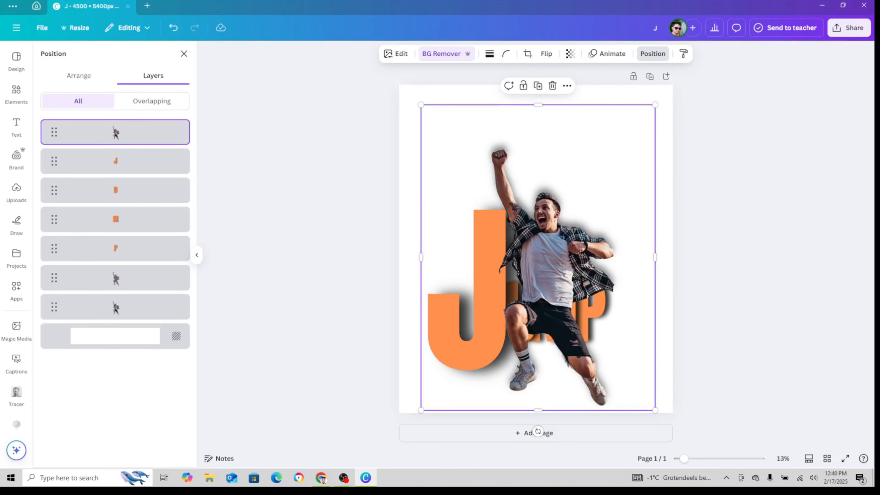
drag(538, 410, 538, 278)
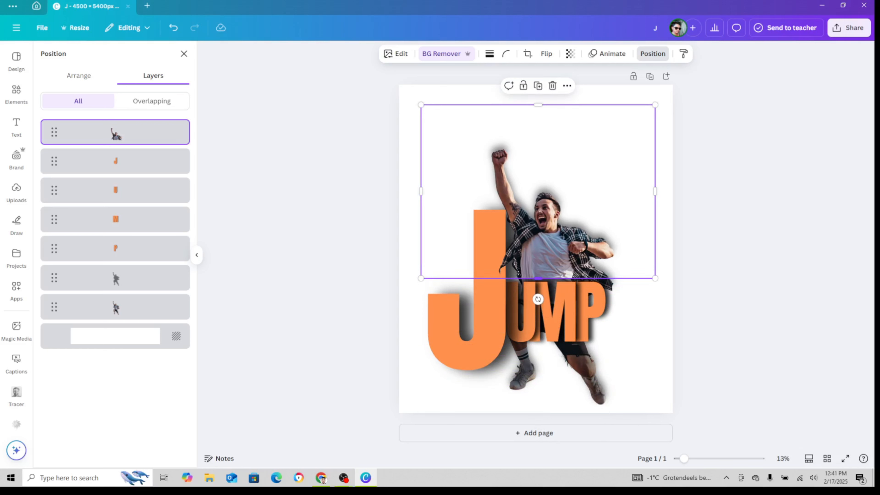
Duplicate the full man cutout again and crop the copy's left side away up to the gap between the M and P.
click(115, 307)
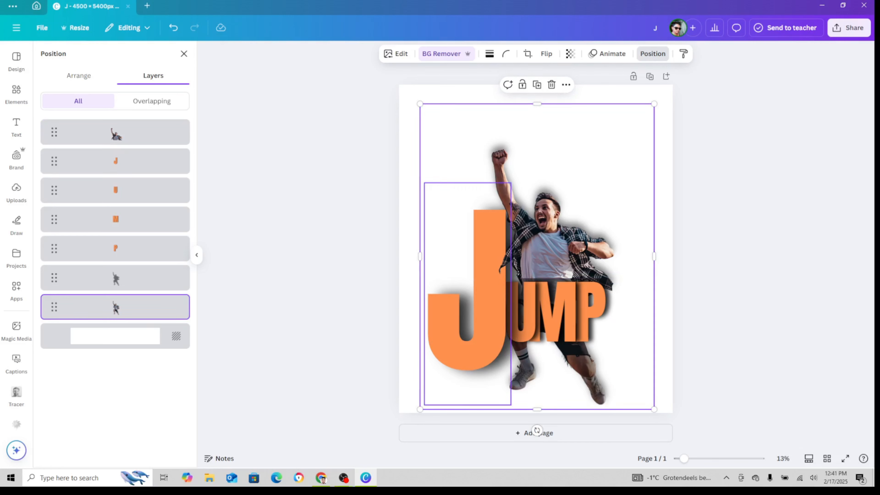
key(ctrl+d)
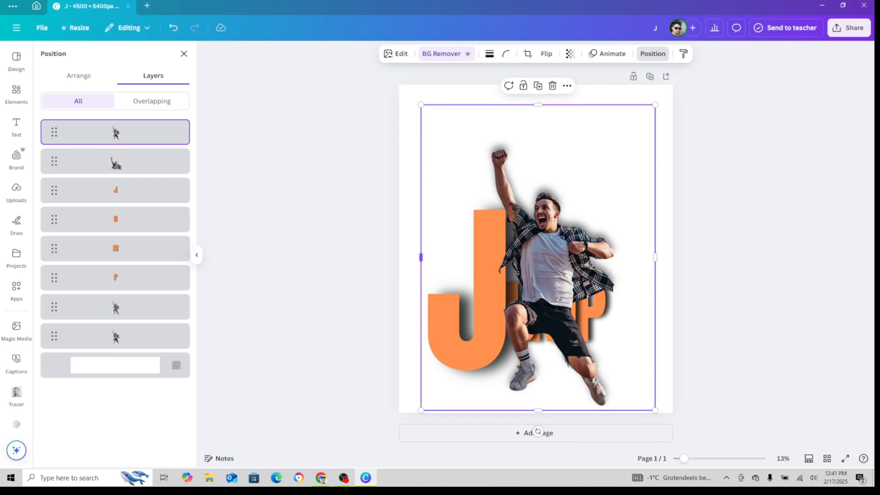
drag(421, 257, 569, 257)
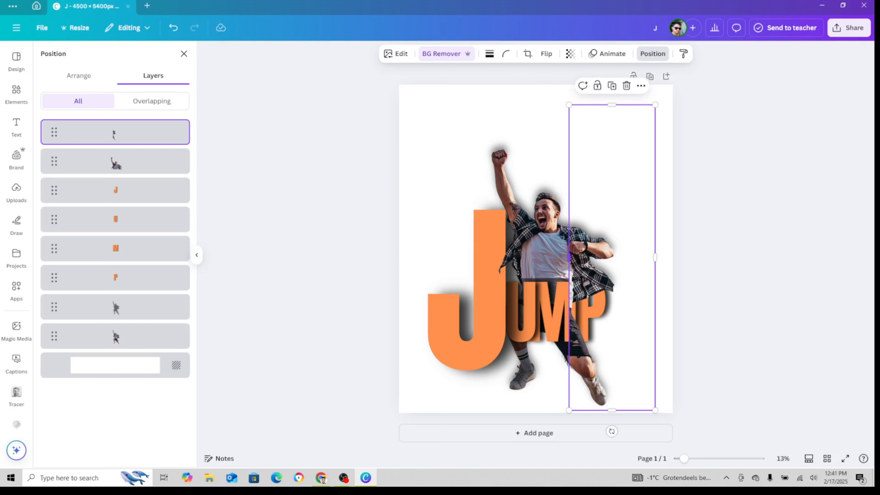
Extend the crop of the narrow front cutout copy slightly left so it covers more of the M.
mouse_move(569, 257)
mouse_down()
mouse_move(597, 257)
mouse_move(552, 257)
mouse_move(564, 257)
mouse_up()
click(545, 248)
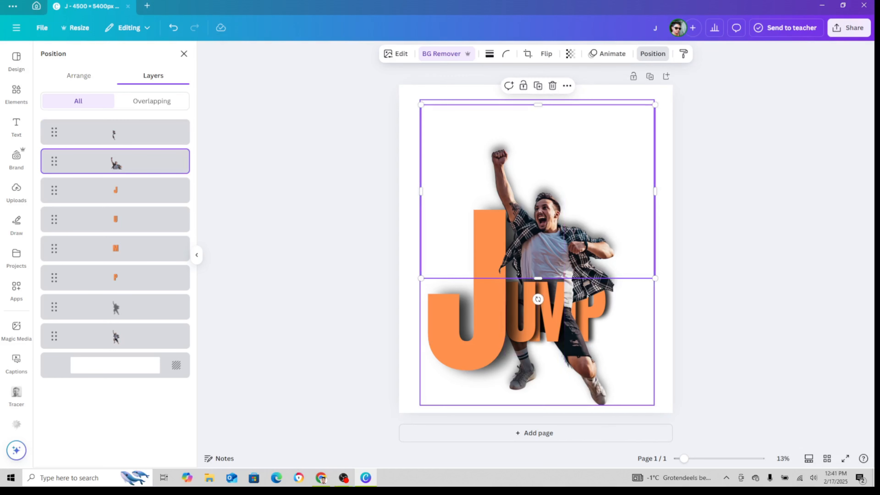
Select the U, M and P together and move them down so they sit lower beside the J.
click(524, 320)
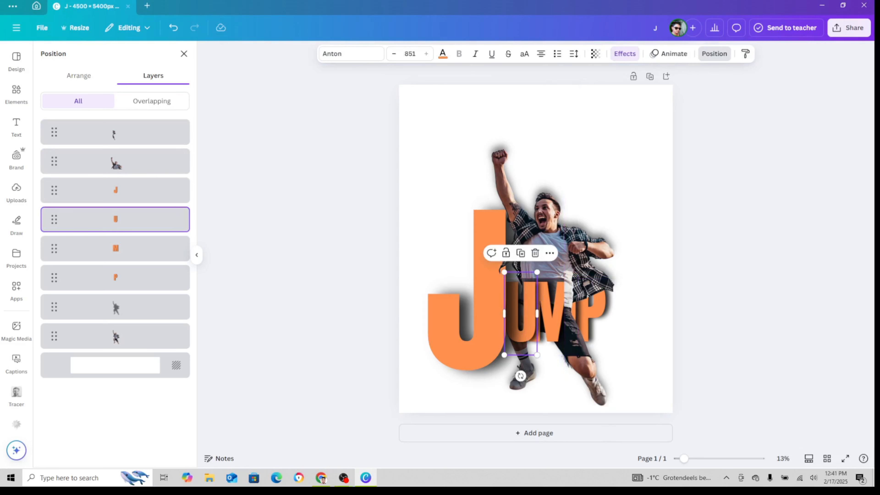
click(552, 321)
shift+click(521, 320)
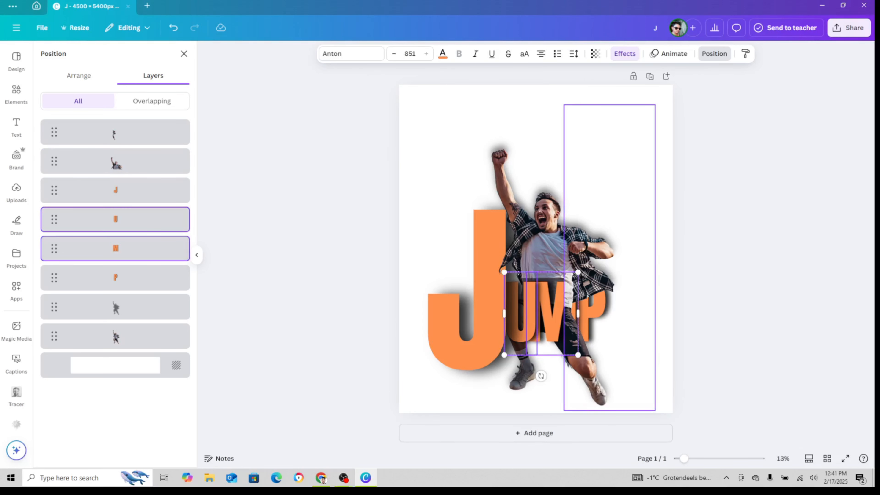
shift+click(149, 277)
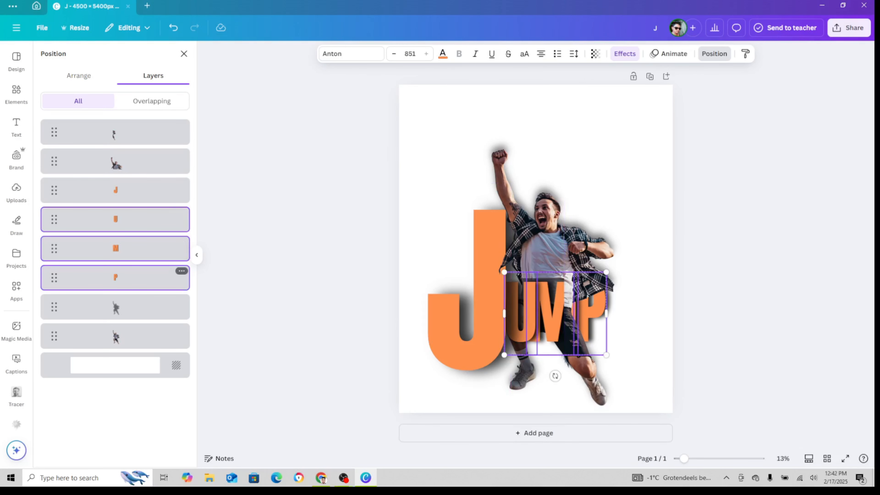
shift+click(552, 312)
drag(552, 312, 577, 338)
shift+click(149, 249)
shift+click(552, 312)
click(552, 314)
click(526, 333)
click(552, 333)
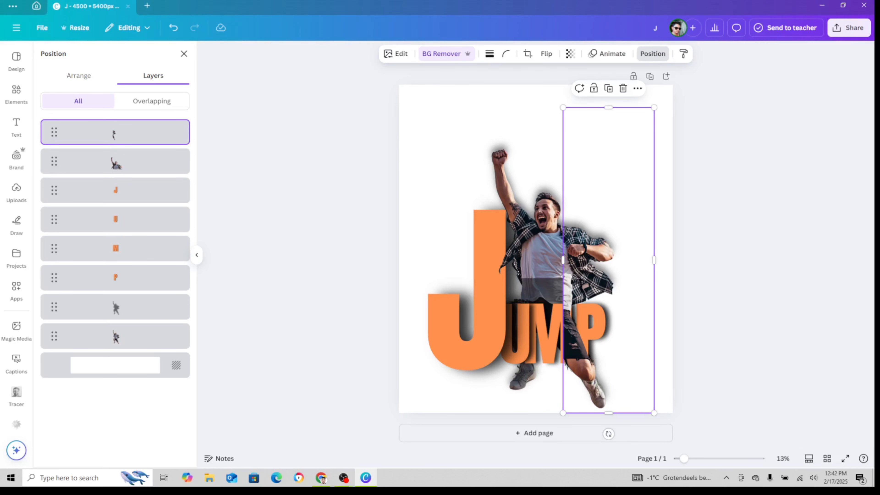
Crop the top of the narrow front cutout copy down to the man's shoulder and nudge the copy up.
drag(609, 107, 615, 217)
click(547, 243)
click(664, 256)
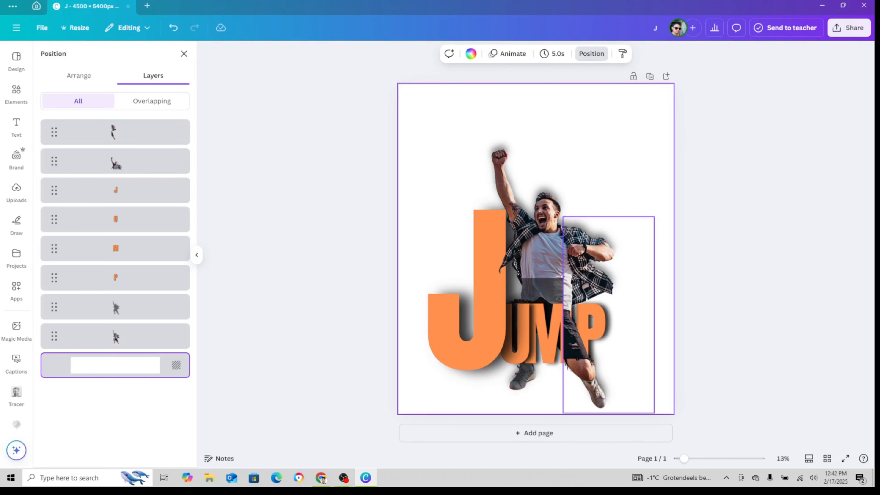
mouse_move(579, 327)
mouse_down()
mouse_move(584, 320)
mouse_move(580, 324)
mouse_up()
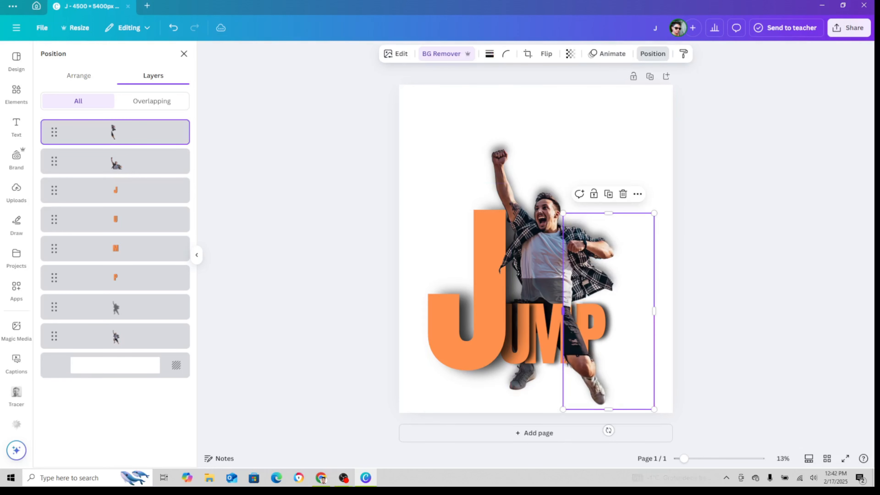
Replace the narrow front cutout copy with a new duplicate of the full man cutout, cropped from its left side to the M.
click(623, 193)
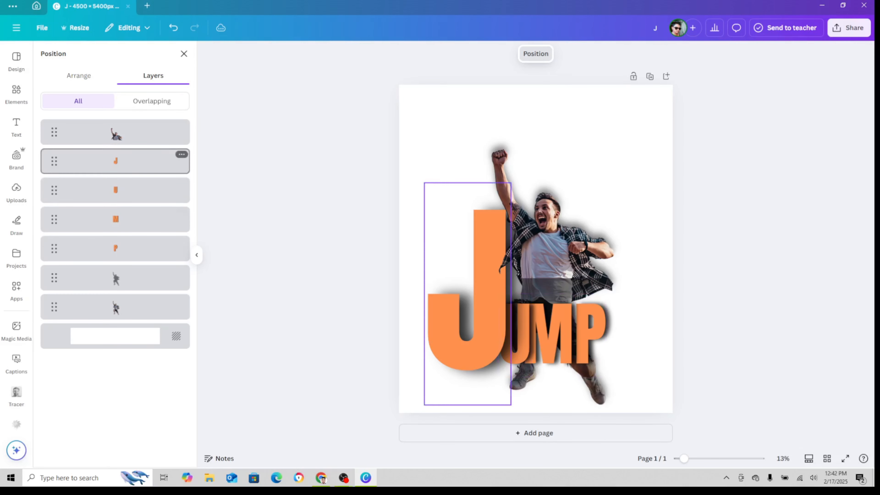
click(135, 307)
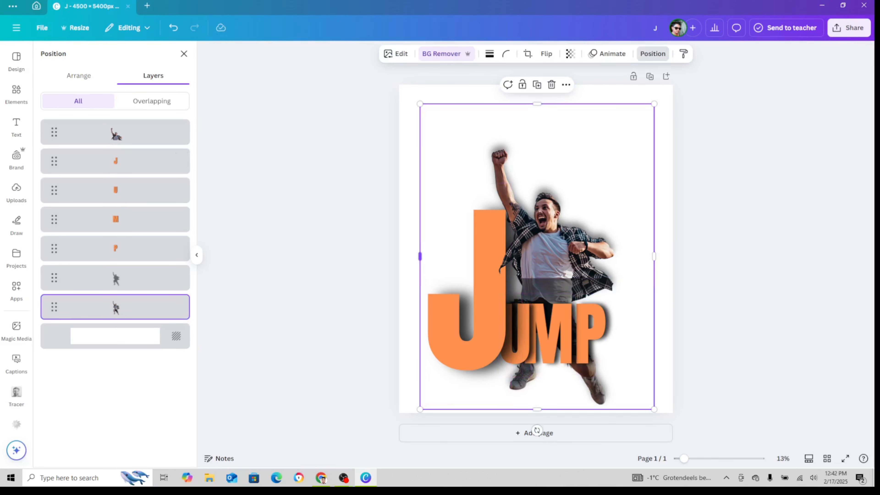
click(536, 85)
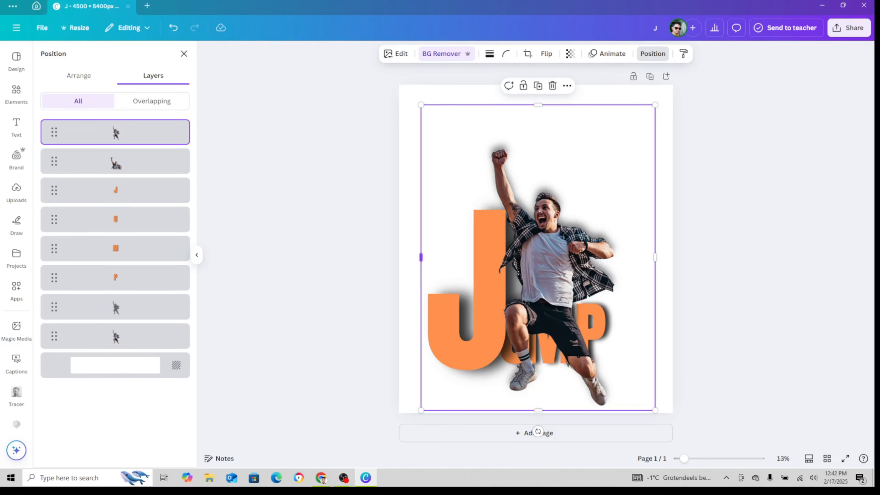
drag(421, 257, 554, 257)
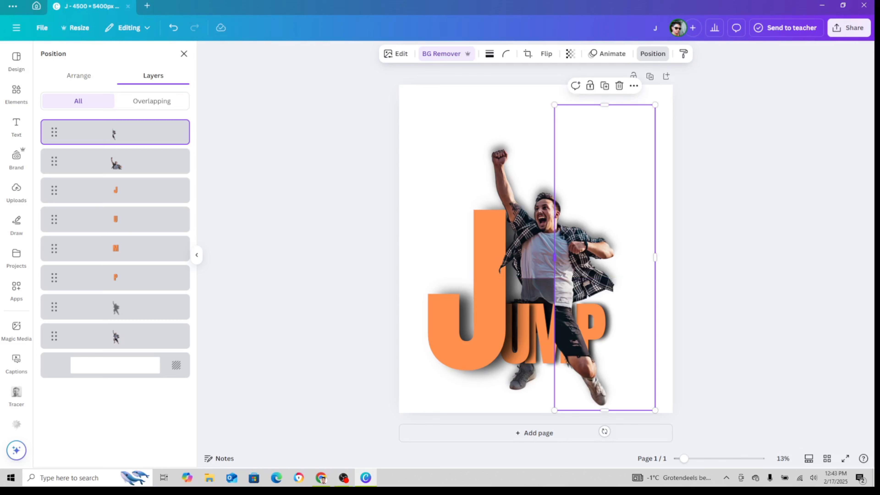
click(535, 255)
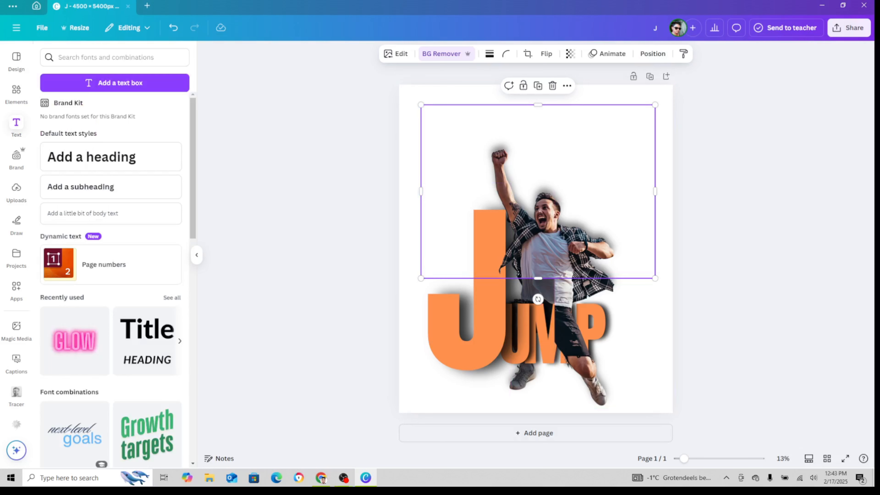
click(409, 298)
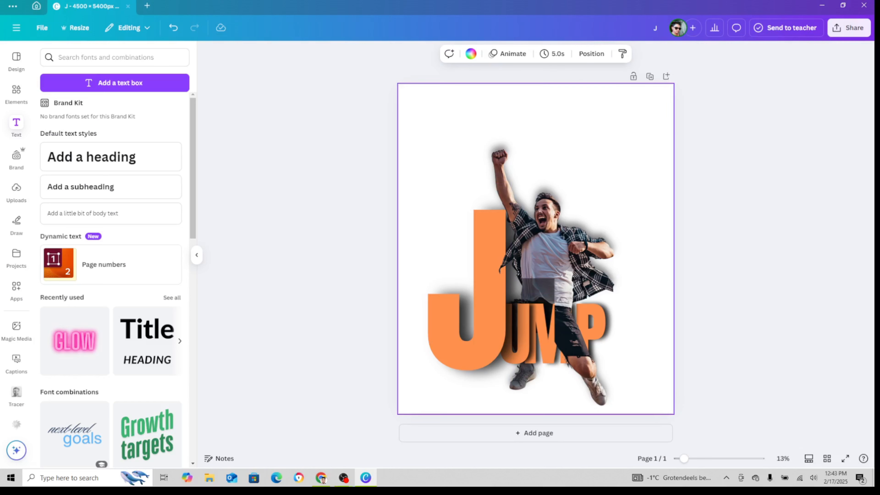
Duplicate the bottom man cutout layer again and crop the copy's lower part away up to the top edge of "UMP".
click(592, 54)
click(139, 336)
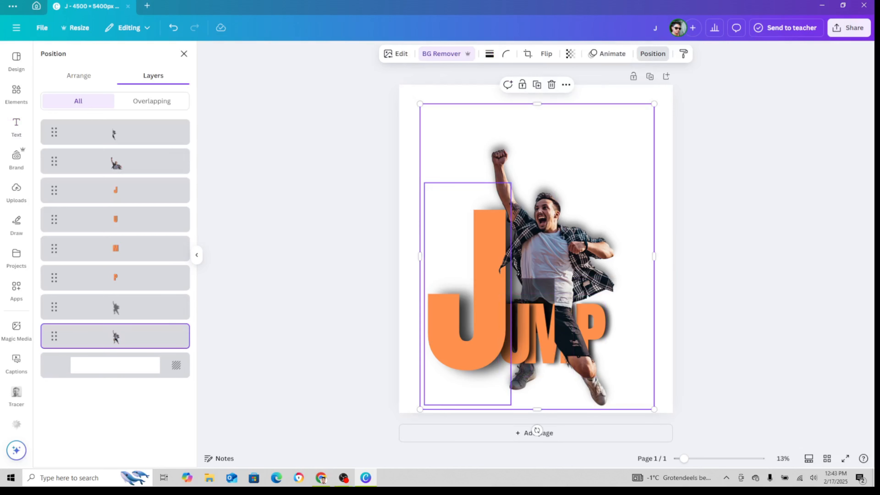
mouse_move(654, 256)
mouse_down()
mouse_move(537, 257)
mouse_move(668, 256)
mouse_up()
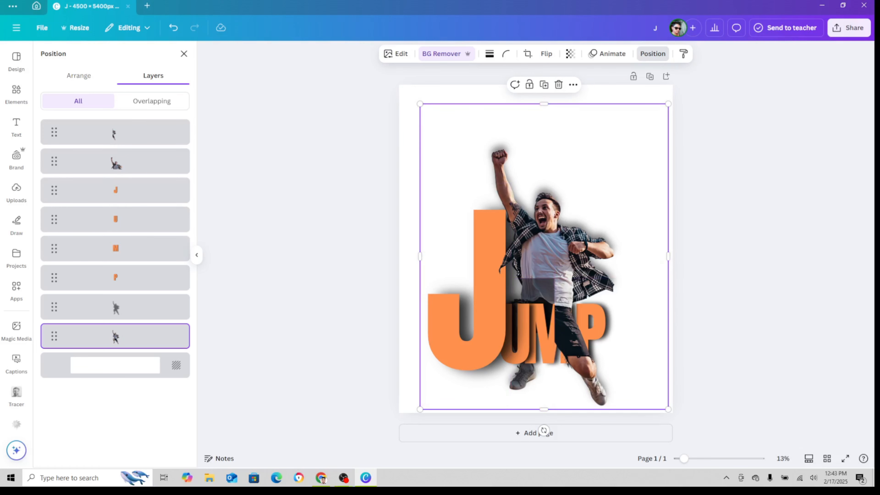
click(174, 28)
click(537, 84)
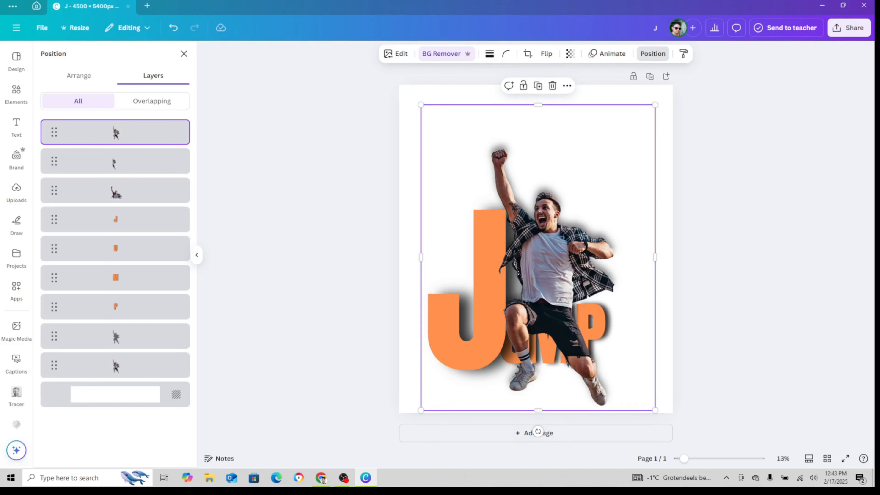
drag(538, 411, 538, 301)
Try several preset gradients on the page background and settle on the black-to-gold one (#000000, #c89116).
click(411, 342)
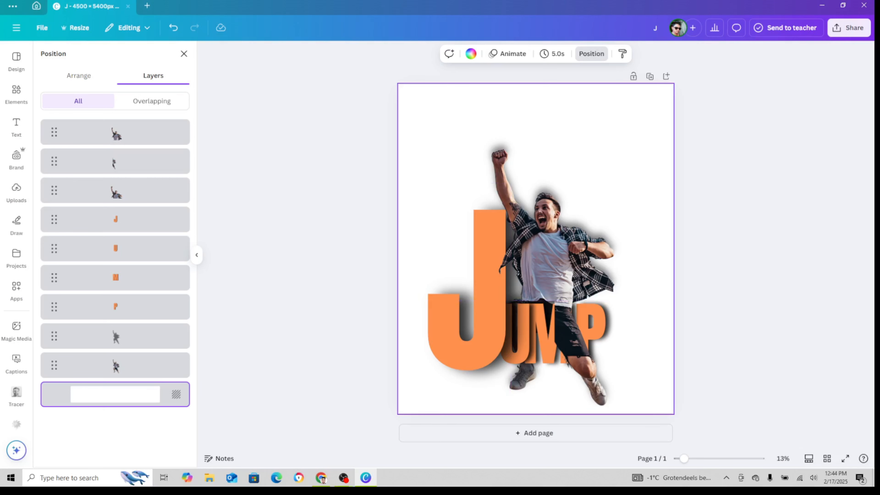
click(470, 53)
scroll(104, 347, down, 1)
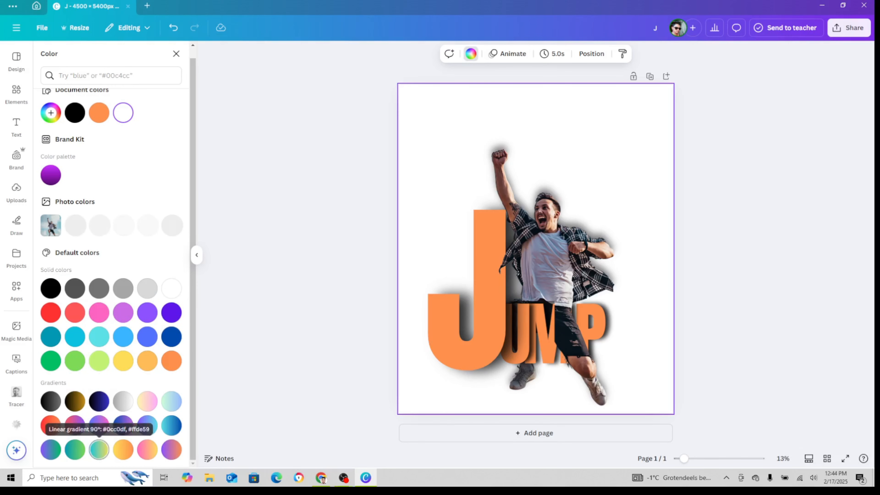
click(123, 450)
click(148, 450)
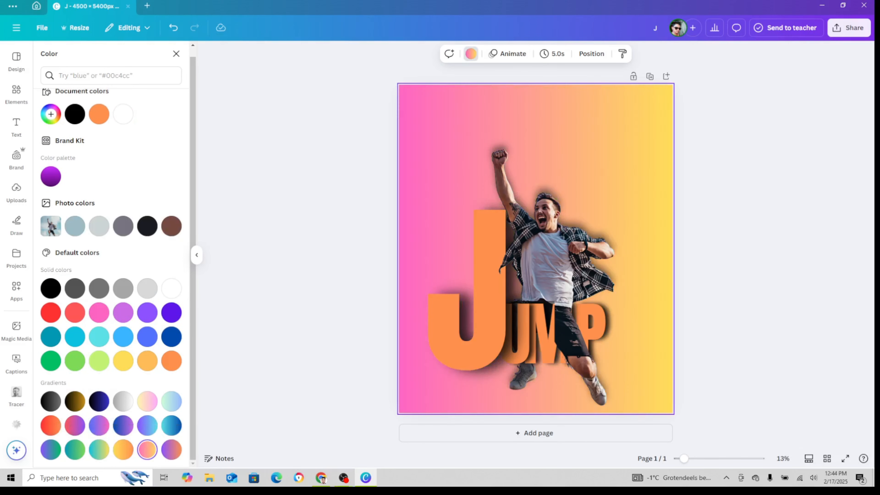
click(172, 450)
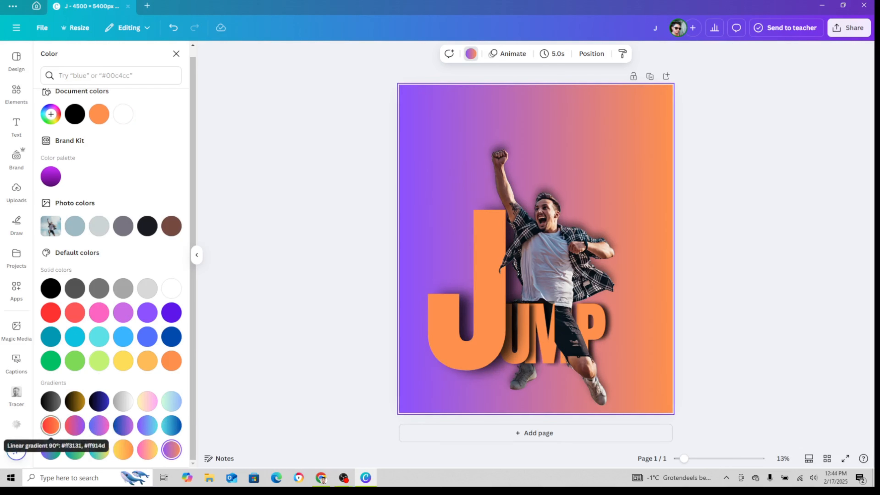
click(51, 425)
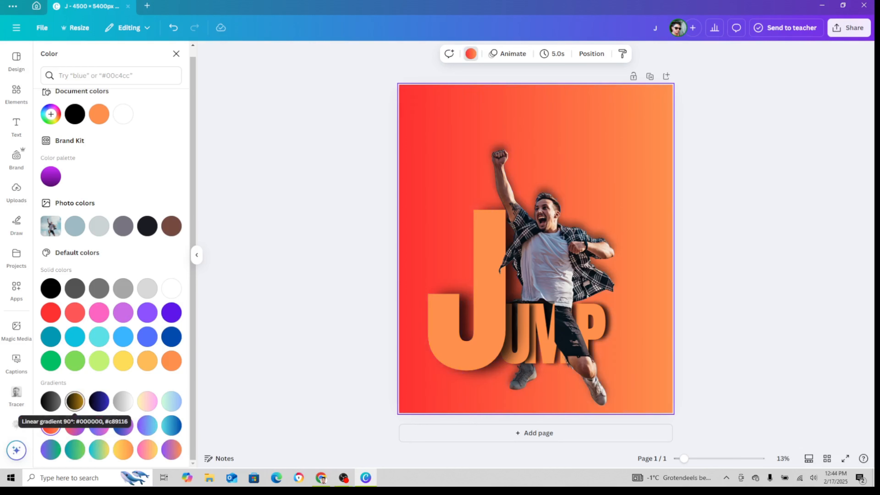
click(75, 401)
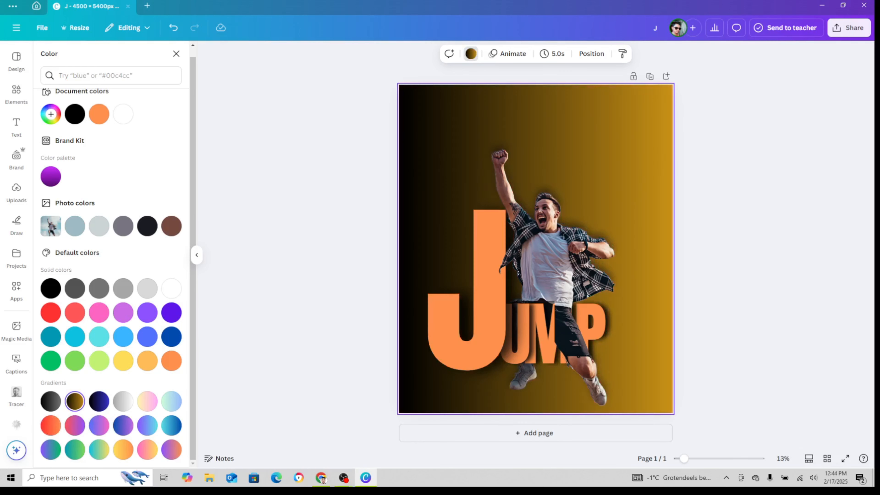
Add a second #C89116 color to the background gradient and set its style to linear 180°.
click(51, 122)
click(100, 189)
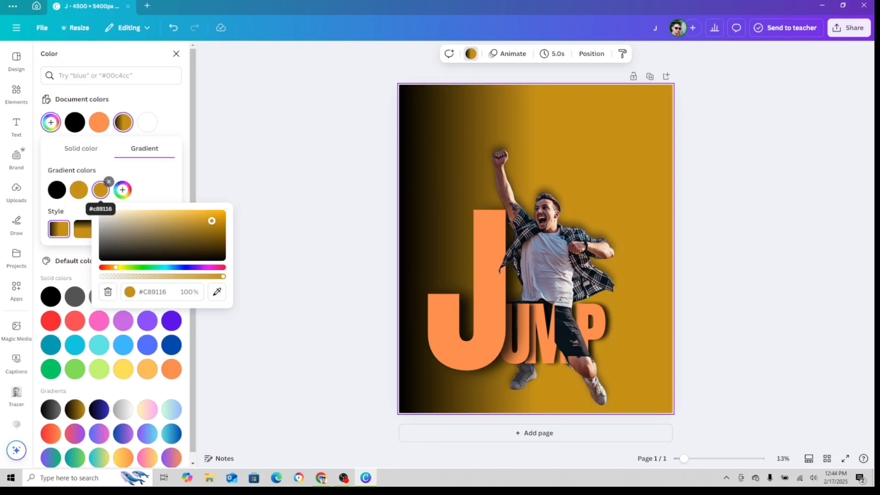
click(77, 208)
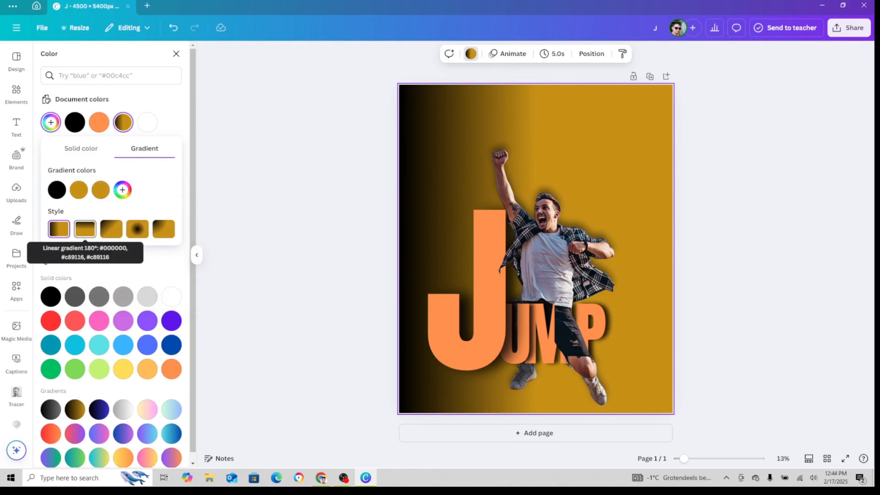
click(85, 229)
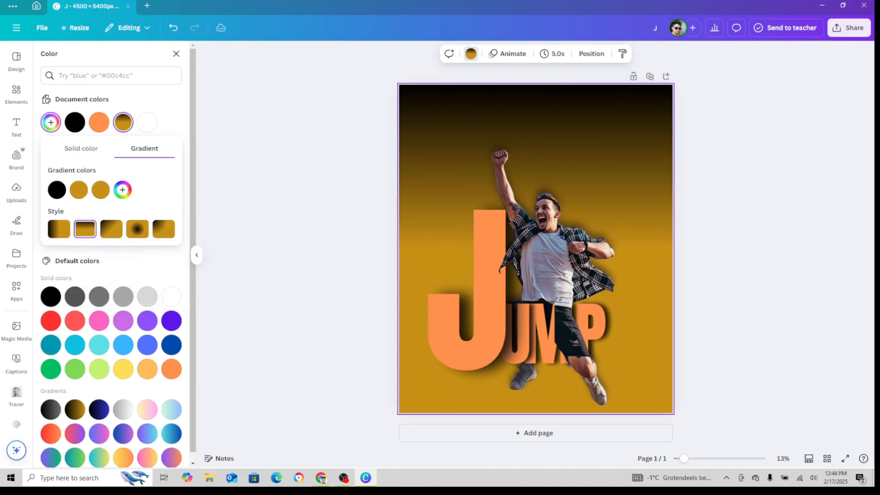